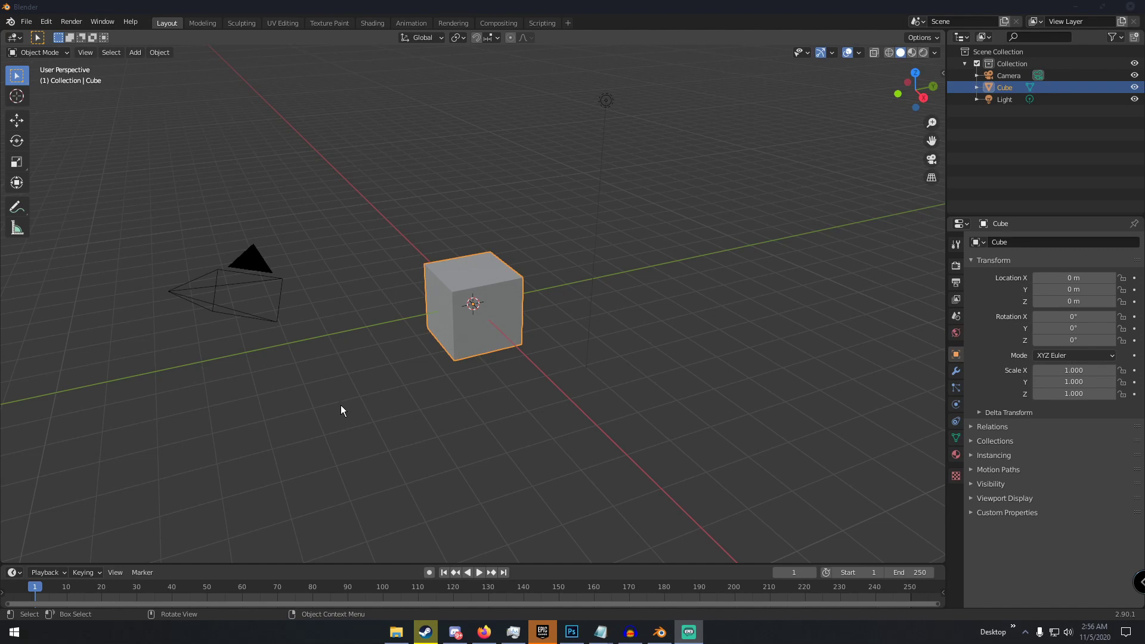
Raise the default cube about 2.09 m along the Z axis.
{"action": "mouse_move", "coordinate": [375, 391]}
{"action": "middle_mouse_down"}
{"action": "mouse_move", "coordinate": [413, 386]}
{"action": "mouse_move", "coordinate": [390, 394]}
{"action": "middle_mouse_up"}
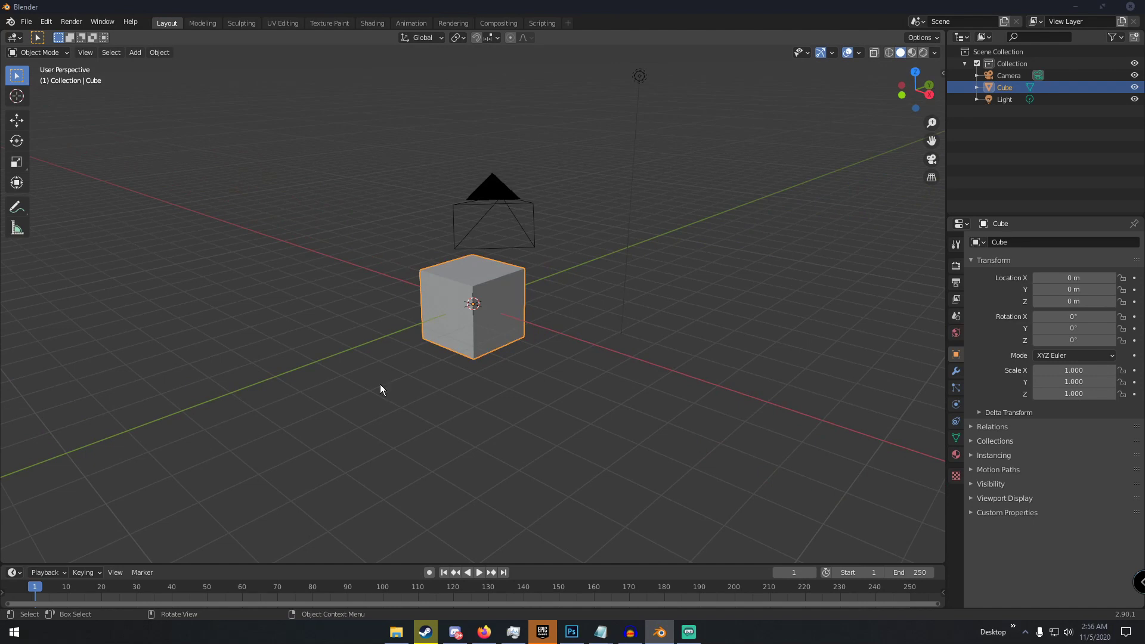
{"action": "middle_click_drag", "start_coordinate": [380, 388], "coordinate": [476, 362]}
{"action": "key", "text": "g"}
{"action": "key", "text": "z"}
{"action": "left_click", "coordinate": [558, 292]}
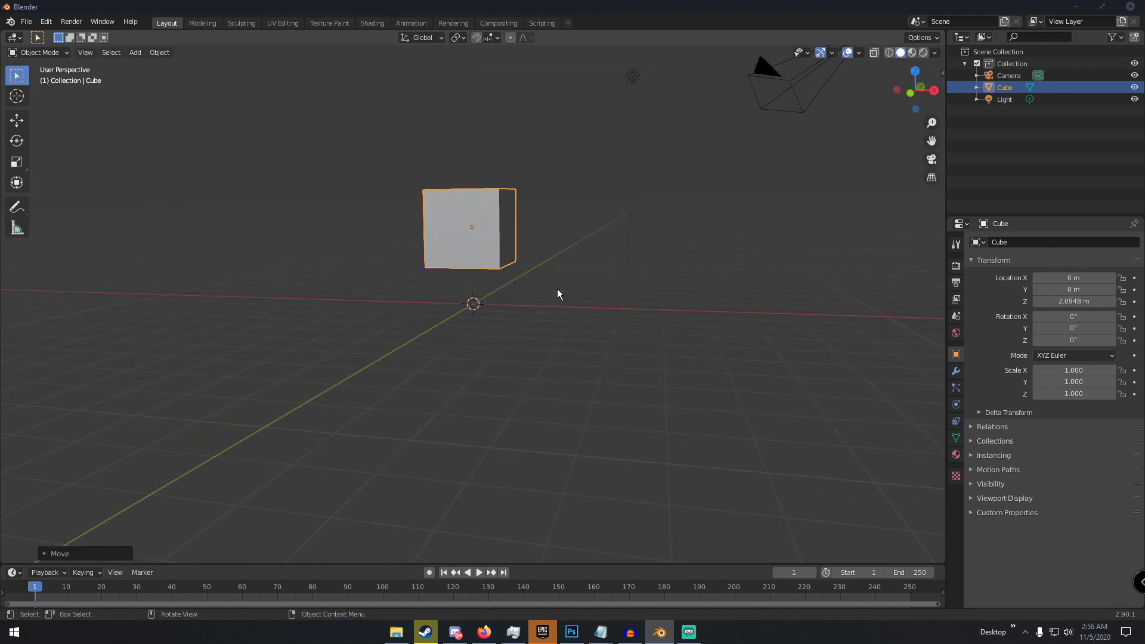
{"action": "left_click", "coordinate": [955, 265]}
{"action": "left_click", "coordinate": [1067, 242]}
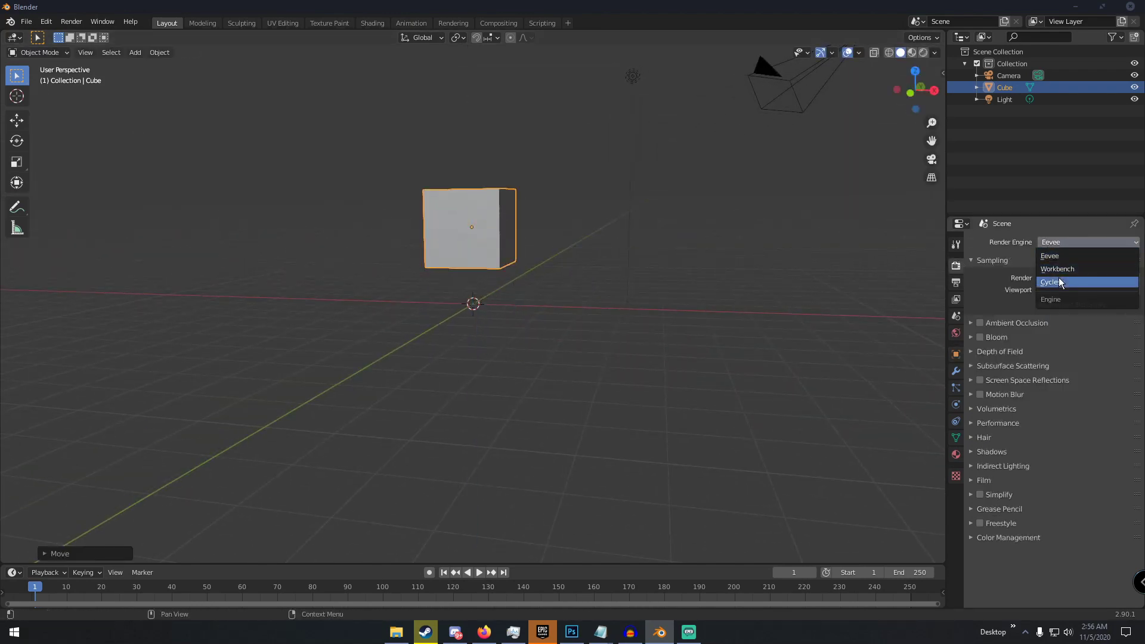
Delete the default cube from the scene.
{"action": "left_click", "coordinate": [471, 238]}
{"action": "key", "text": "Delete"}
{"action": "key", "text": "shift+a"}
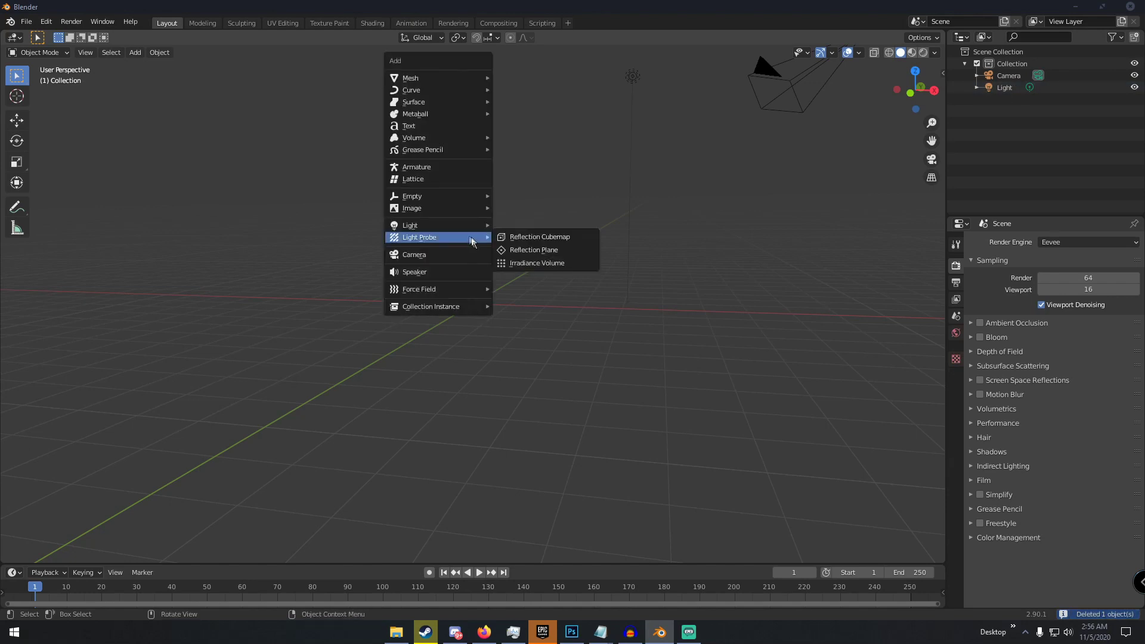
{"action": "mouse_move", "coordinate": [457, 75]}
{"action": "left_click", "coordinate": [519, 125]}
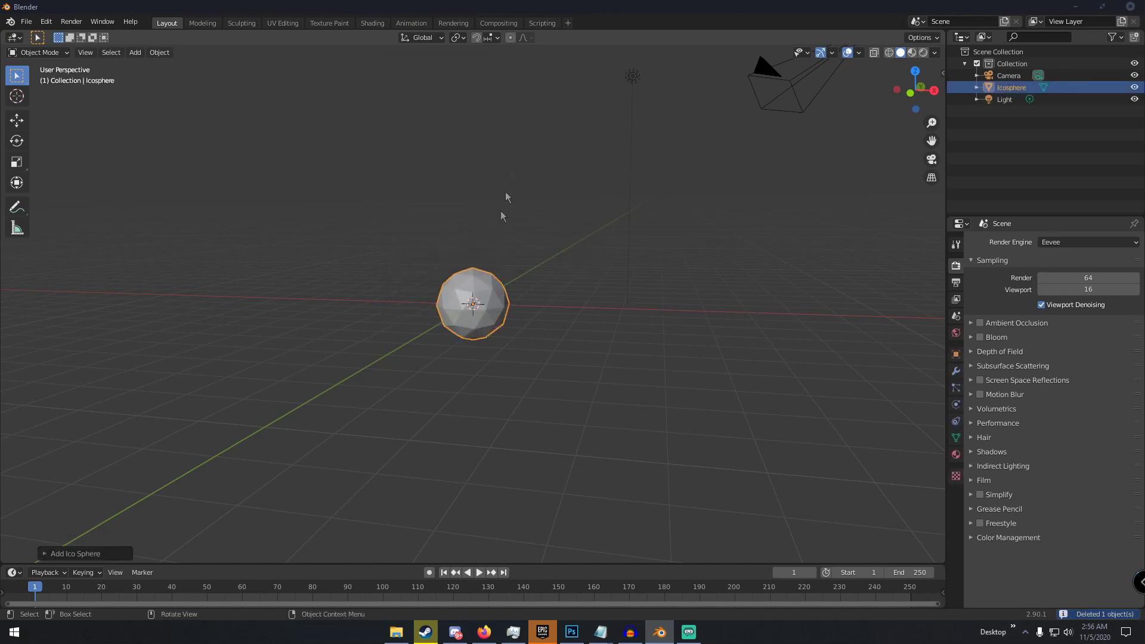
{"action": "key", "text": "Delete"}
Add a UV sphere at the scene centre and raise it along the Z axis above the grid floor.
{"action": "key", "text": "shift+a"}
{"action": "mouse_move", "coordinate": [475, 284]}
{"action": "left_click", "coordinate": [544, 307]}
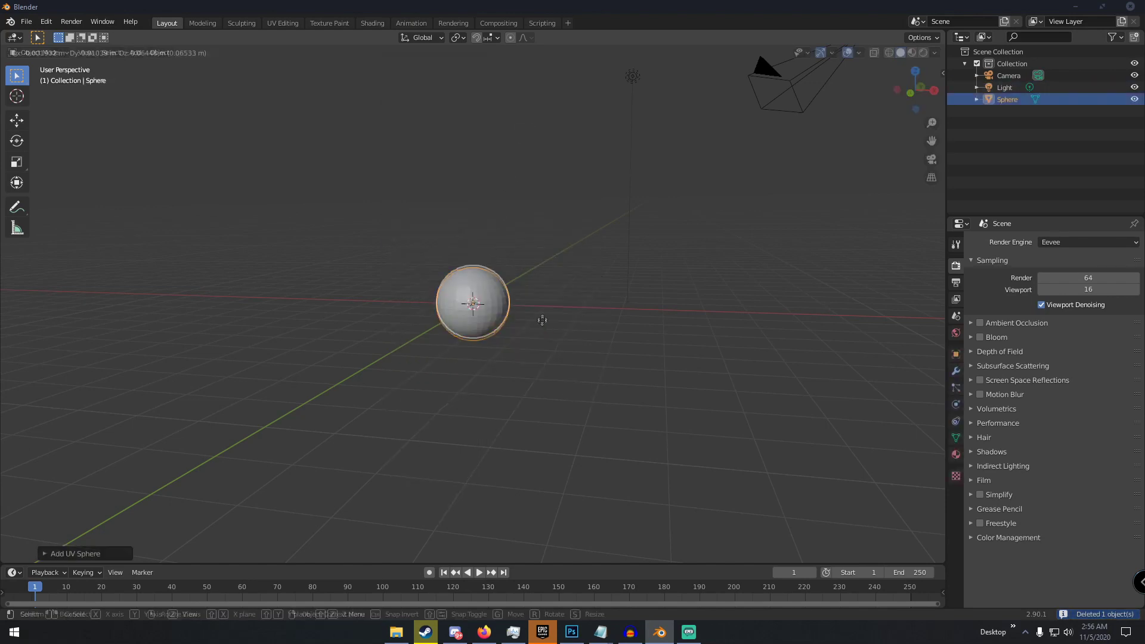
{"action": "key", "text": "g"}
{"action": "key", "text": "z"}
{"action": "left_click", "coordinate": [556, 238]}
Create a new material on the sphere with an Emission surface and a strength of 10.
{"action": "left_click", "coordinate": [956, 455]}
{"action": "left_click", "coordinate": [1063, 293]}
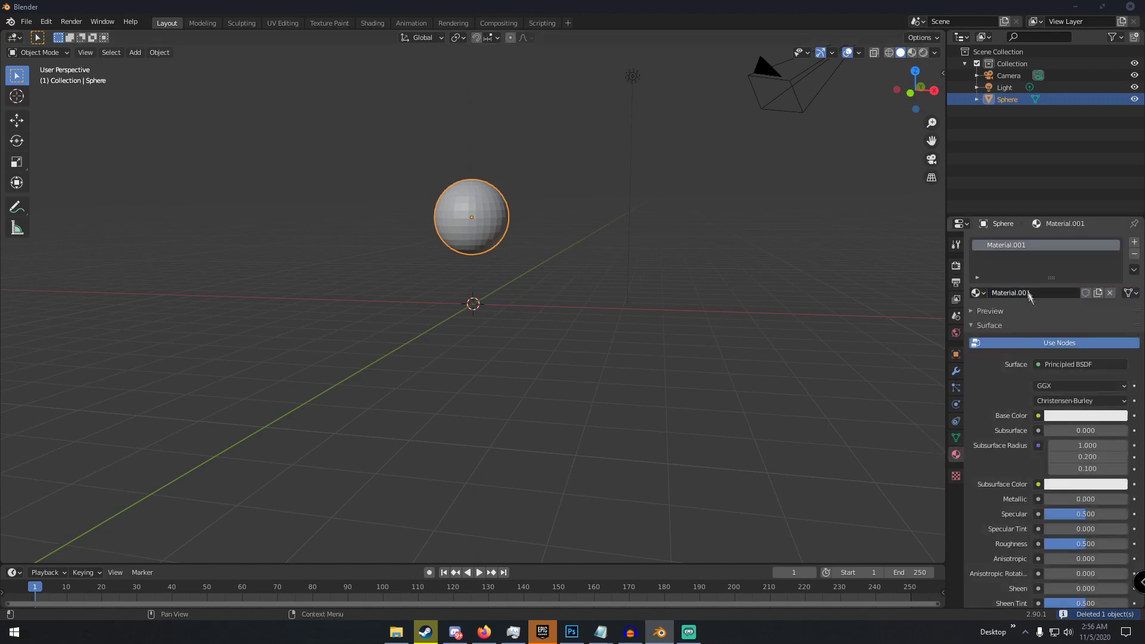
{"action": "left_click", "coordinate": [1061, 364]}
{"action": "left_click", "coordinate": [978, 128]}
{"action": "left_click", "coordinate": [1078, 400]}
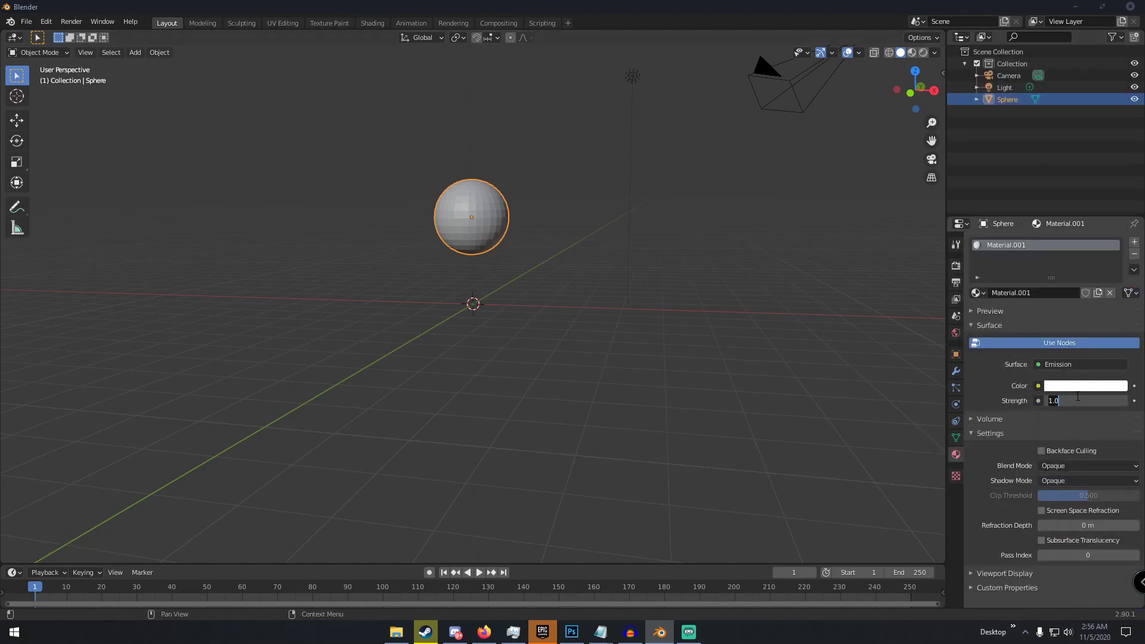
{"action": "type", "text": "10"}
{"action": "key", "text": "Return"}
Add a plane beneath the sphere and scale it up into a large floor.
{"action": "key", "text": "shift+a"}
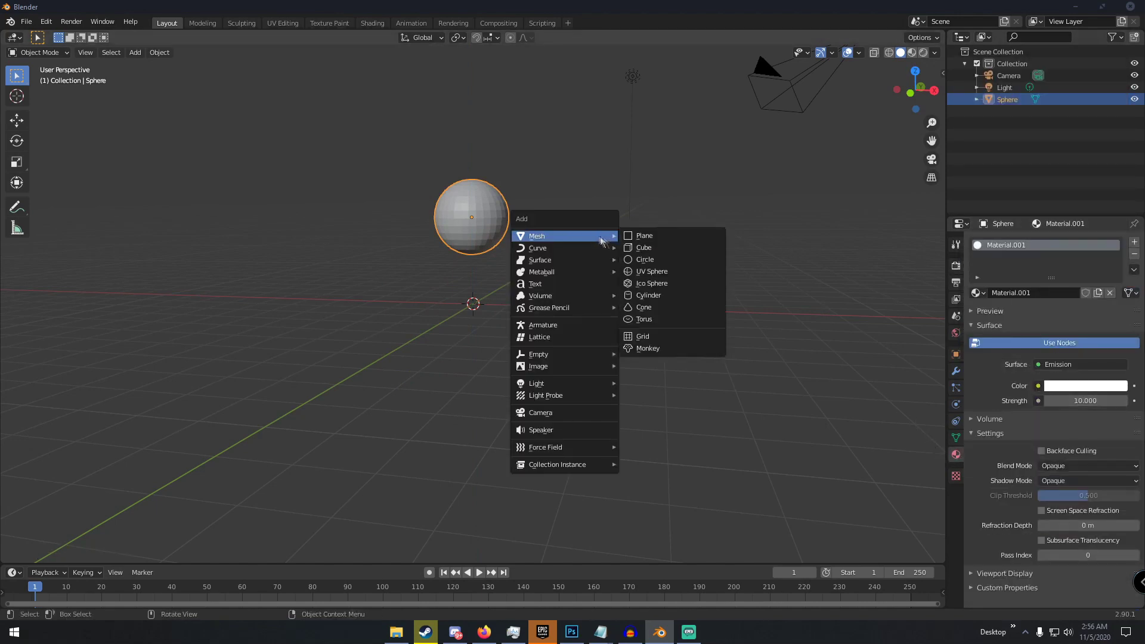
{"action": "mouse_move", "coordinate": [602, 239]}
{"action": "left_click", "coordinate": [644, 236]}
{"action": "key", "text": "g"}
{"action": "key", "text": "s"}
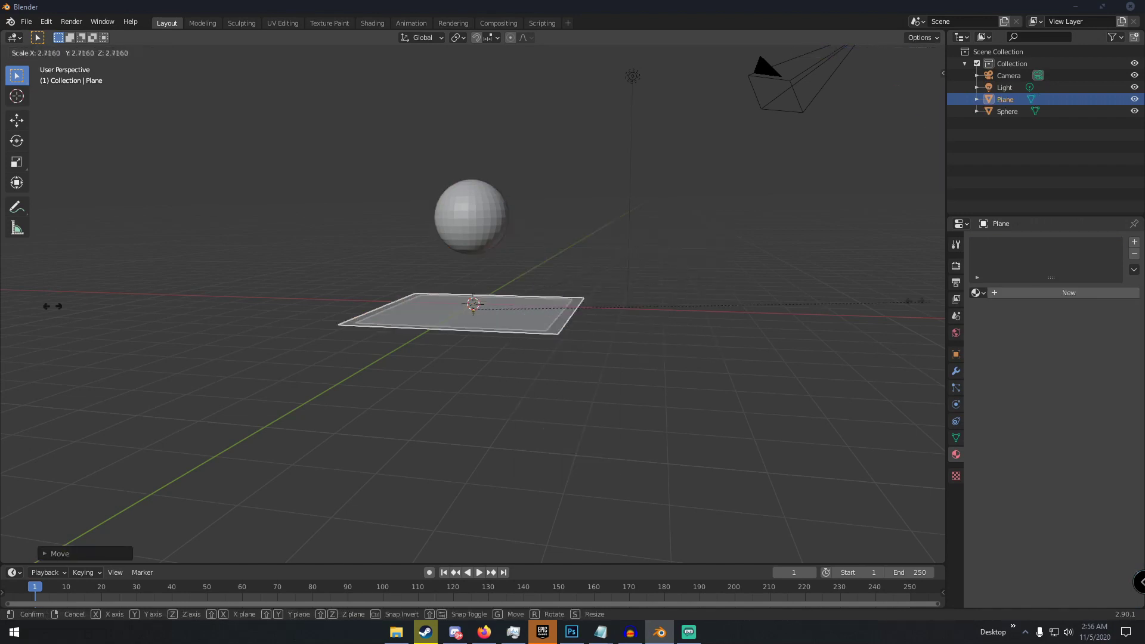
{"action": "left_click", "coordinate": [474, 343]}
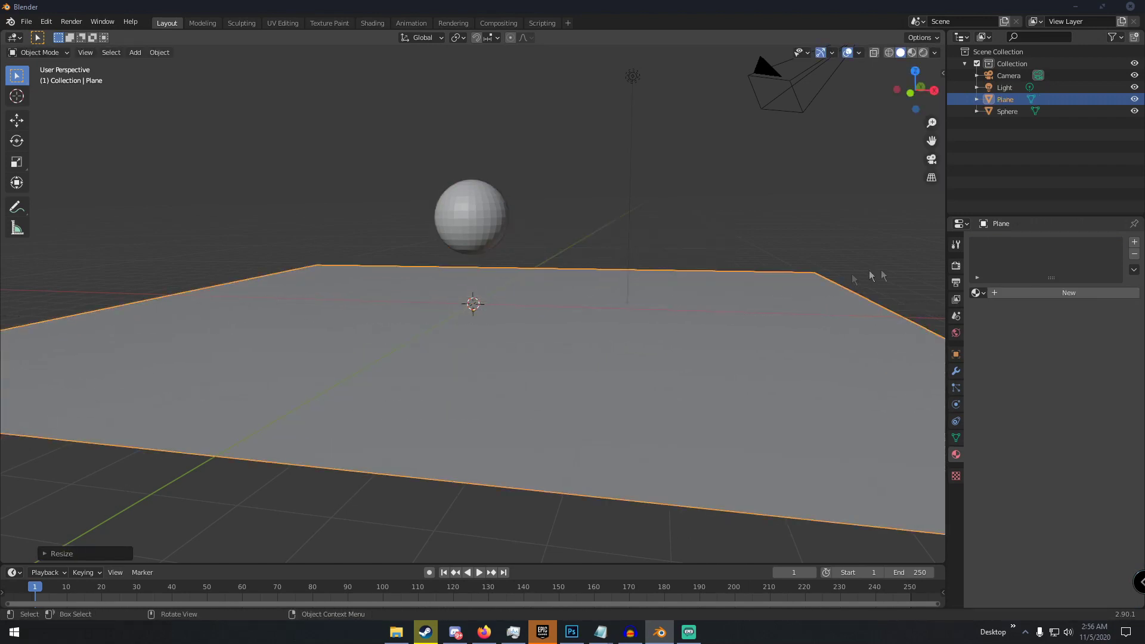
Set the render engine to Cycles with GPU Compute as the device.
{"action": "left_click", "coordinate": [956, 265]}
{"action": "left_click", "coordinate": [1065, 242]}
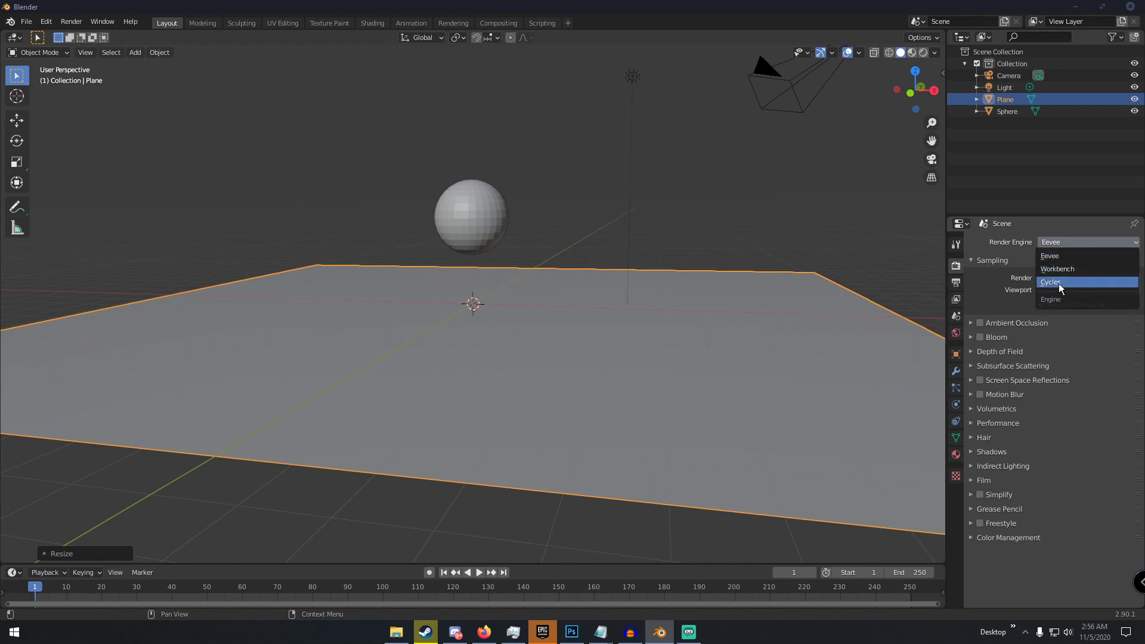
{"action": "left_click", "coordinate": [1068, 289]}
{"action": "left_click", "coordinate": [1066, 272]}
{"action": "left_click", "coordinate": [1062, 298]}
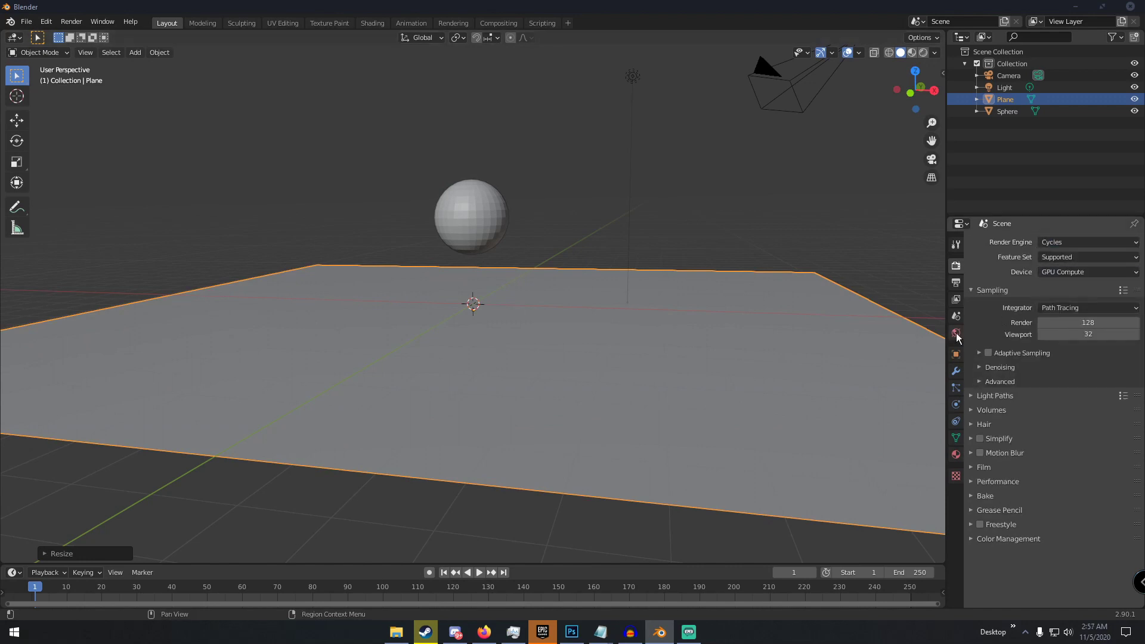
Set the world background color to black and delete the scene's light object.
{"action": "left_click", "coordinate": [955, 333]}
{"action": "left_click", "coordinate": [1068, 313]}
{"action": "left_click", "coordinate": [1116, 229]}
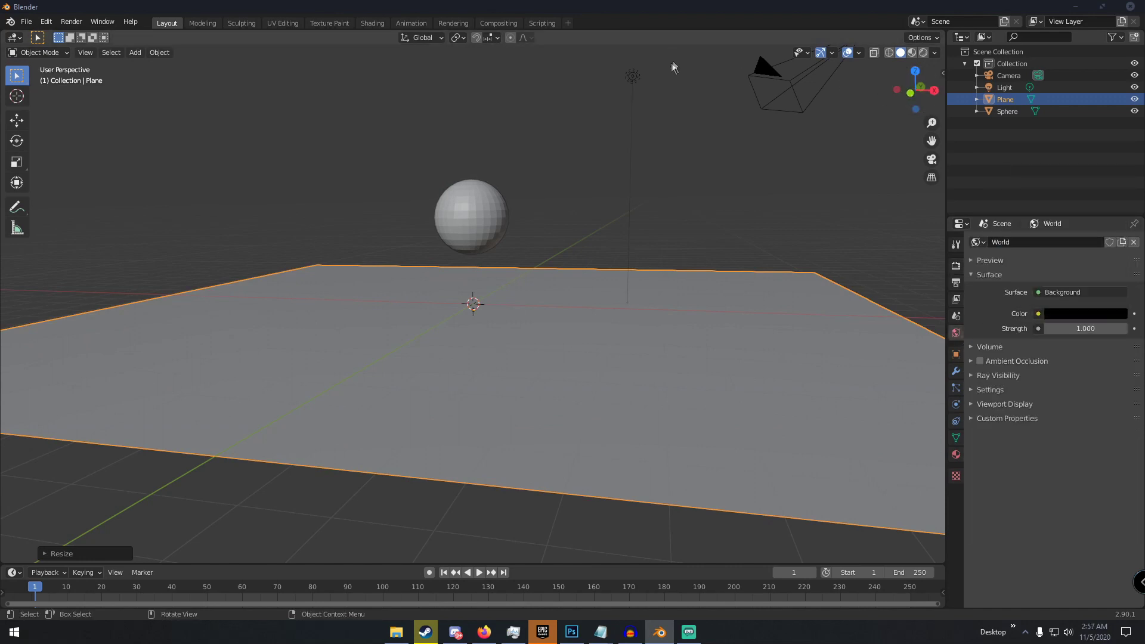
{"action": "left_click", "coordinate": [638, 76]}
{"action": "key", "text": "Delete"}
Preview the glowing sphere over the floor in Rendered shading with viewport overlays hidden.
{"action": "key", "text": "z"}
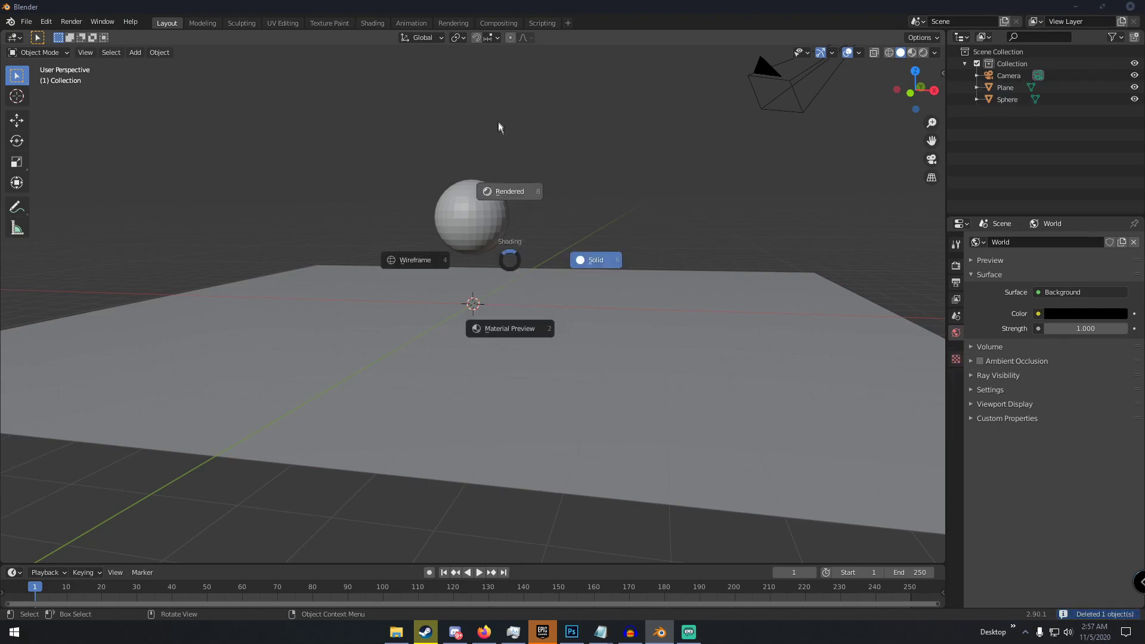
{"action": "left_click", "coordinate": [517, 192]}
{"action": "middle_click_drag", "start_coordinate": [517, 191], "coordinate": [642, 281]}
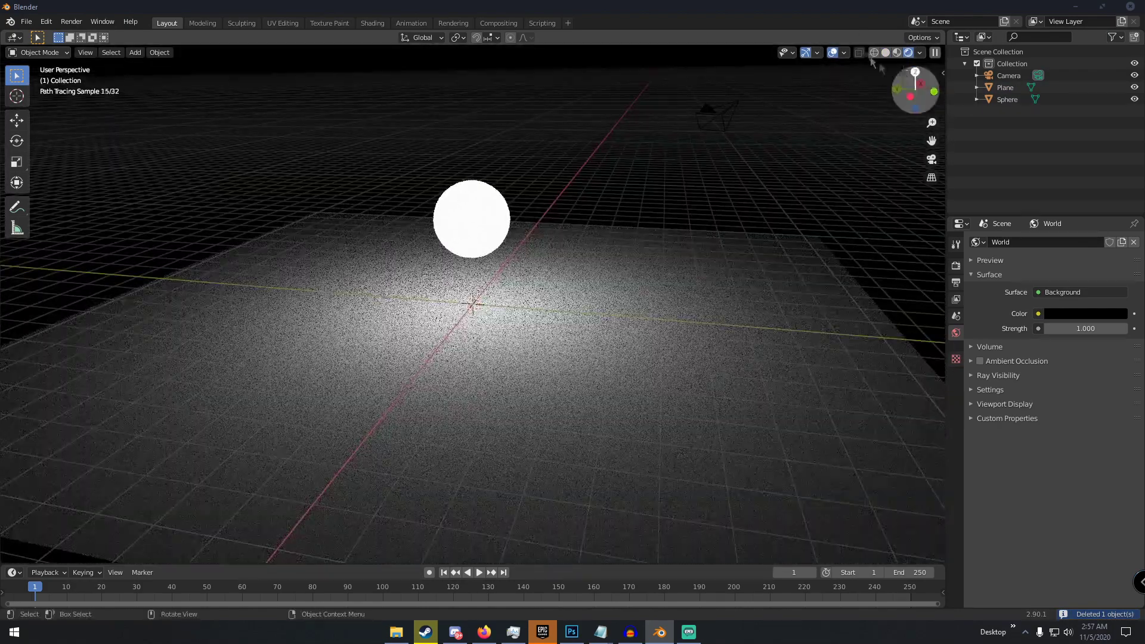
{"action": "left_click", "coordinate": [832, 52]}
{"action": "middle_click_drag", "start_coordinate": [626, 214], "coordinate": [544, 269]}
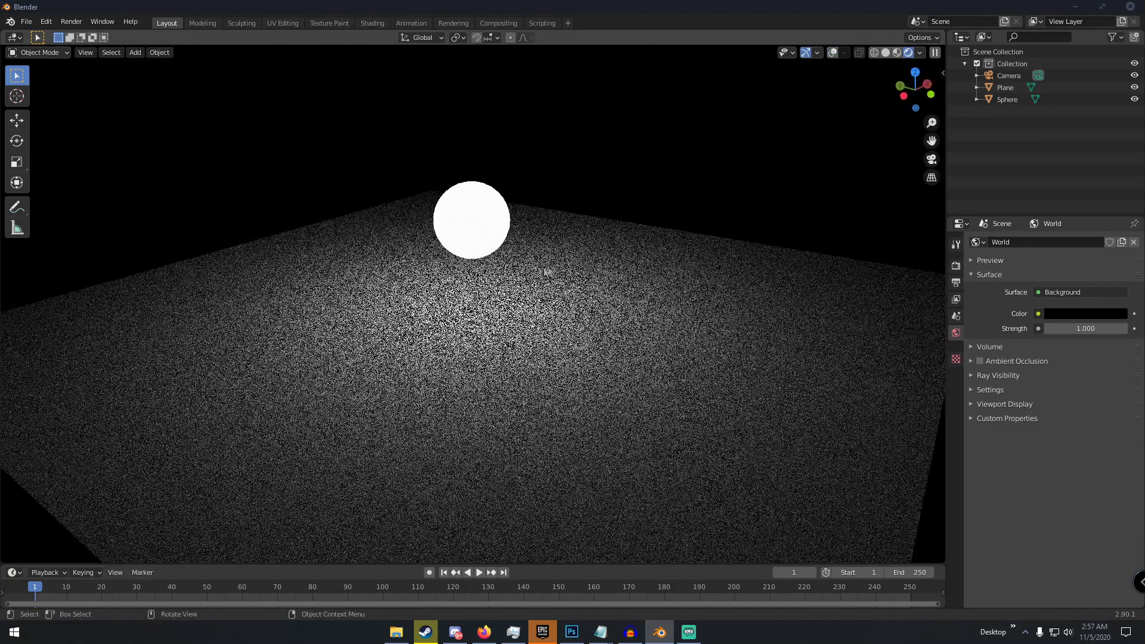
Switch the render engine to Eevee and inspect how the emissive sphere lights the floor.
{"action": "left_click", "coordinate": [955, 265]}
{"action": "left_click", "coordinate": [1088, 242]}
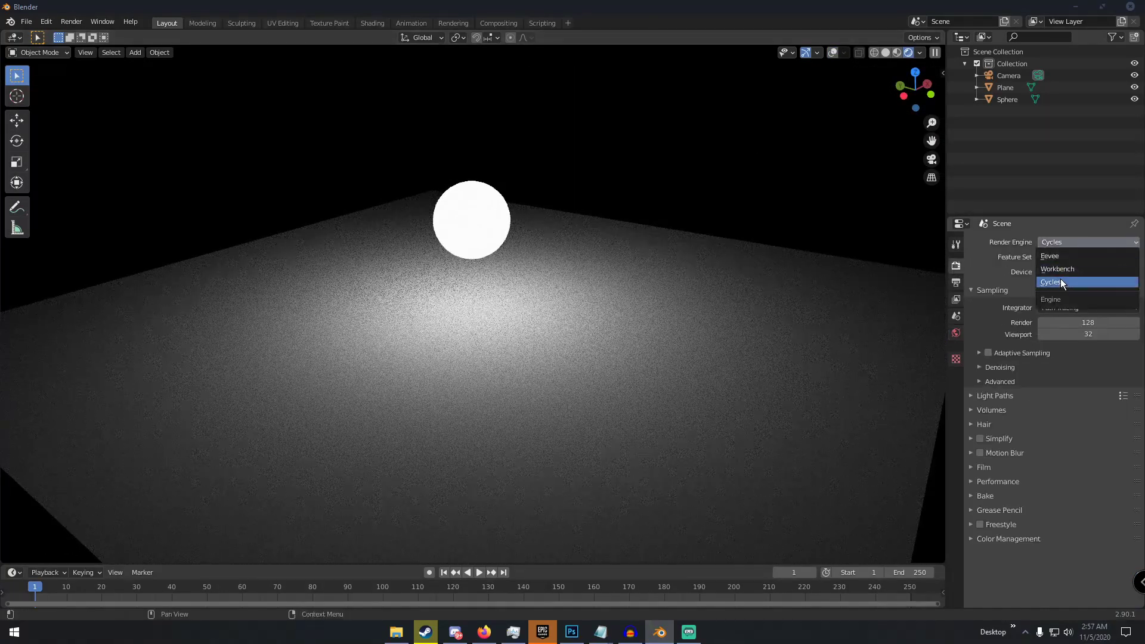
{"action": "left_click", "coordinate": [1067, 257]}
{"action": "mouse_move", "coordinate": [717, 266]}
{"action": "middle_mouse_down"}
{"action": "mouse_move", "coordinate": [711, 284]}
{"action": "mouse_move", "coordinate": [685, 216]}
{"action": "mouse_move", "coordinate": [676, 277]}
{"action": "mouse_move", "coordinate": [588, 238]}
{"action": "mouse_move", "coordinate": [539, 243]}
{"action": "mouse_move", "coordinate": [632, 331]}
{"action": "mouse_move", "coordinate": [603, 280]}
{"action": "middle_mouse_up"}
{"action": "scroll", "coordinate": [676, 278], "scroll_direction": "up", "scroll_amount": 3}
{"action": "scroll", "coordinate": [632, 330], "scroll_direction": "down", "scroll_amount": 6}
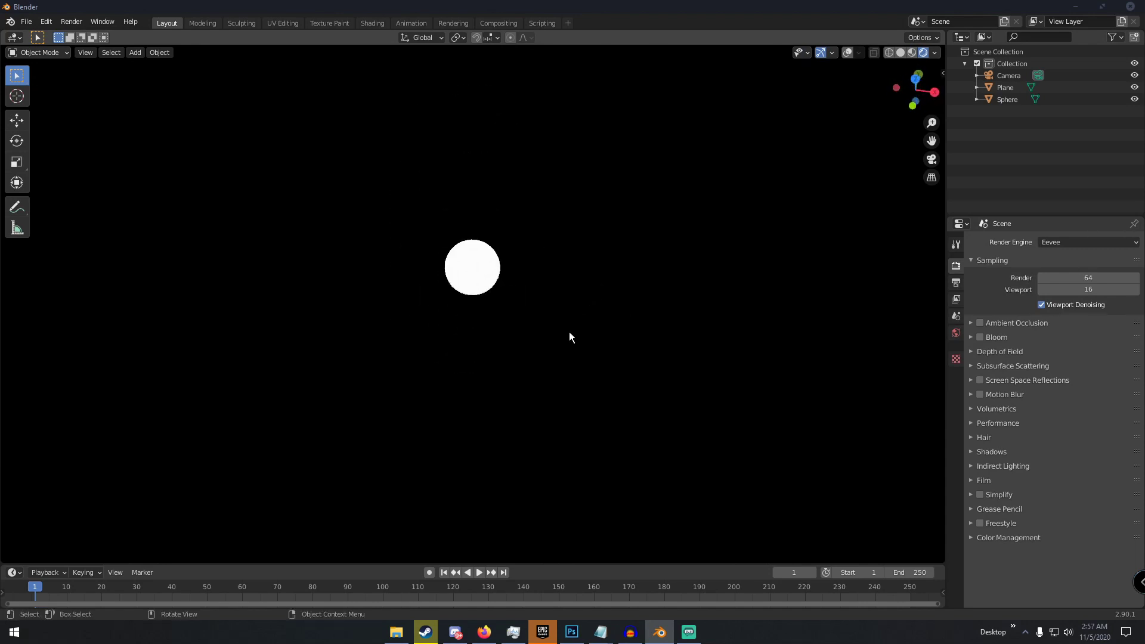
Return the viewport to Solid shading and show the overlays again.
{"action": "key", "text": "z"}
{"action": "middle_click_drag", "start_coordinate": [817, 322], "coordinate": [757, 124]}
{"action": "left_click", "coordinate": [847, 53]}
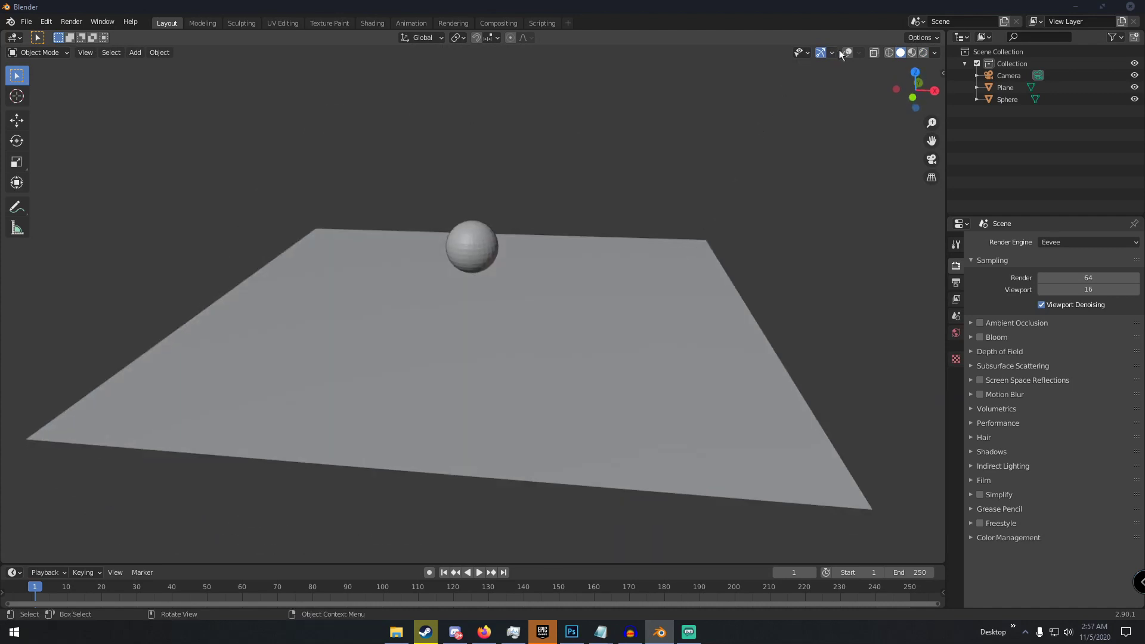
{"action": "middle_click_drag", "start_coordinate": [700, 199], "coordinate": [601, 231]}
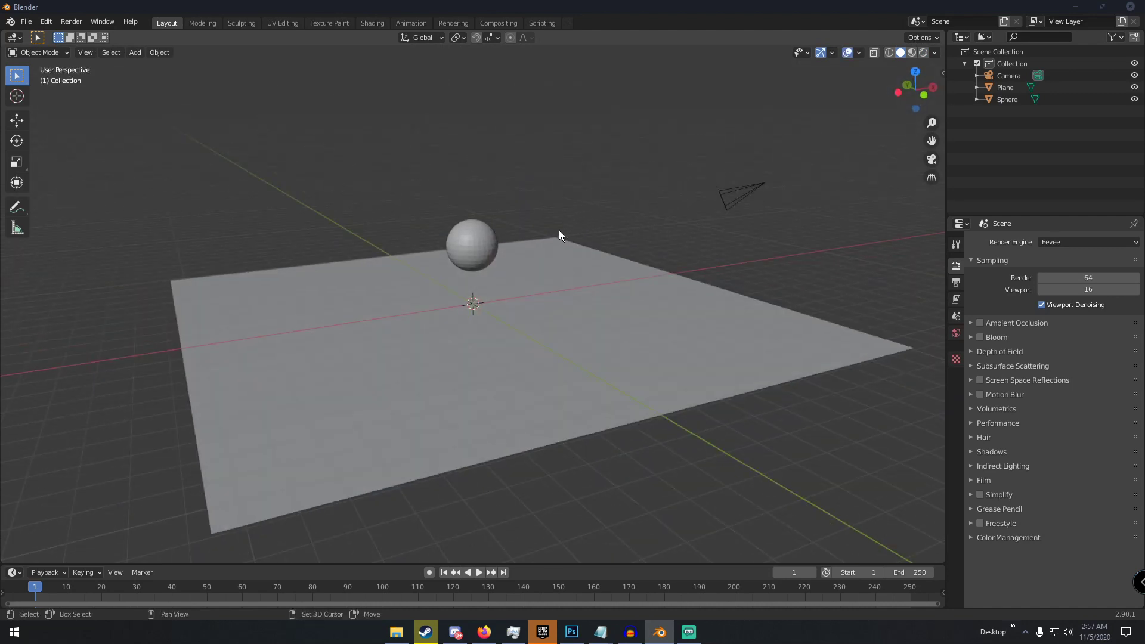
Add an Irradiance Volume light probe and scale it to enclose the entire floor plane and the sphere.
{"action": "key", "text": "shift+a"}
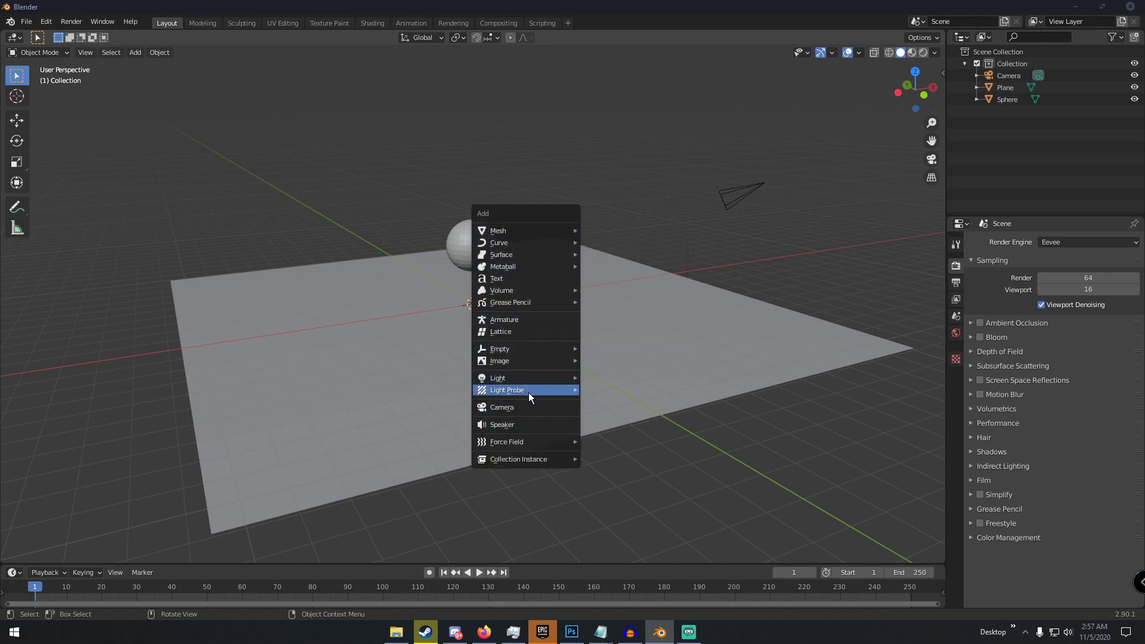
{"action": "mouse_move", "coordinate": [528, 393]}
{"action": "left_click", "coordinate": [621, 417]}
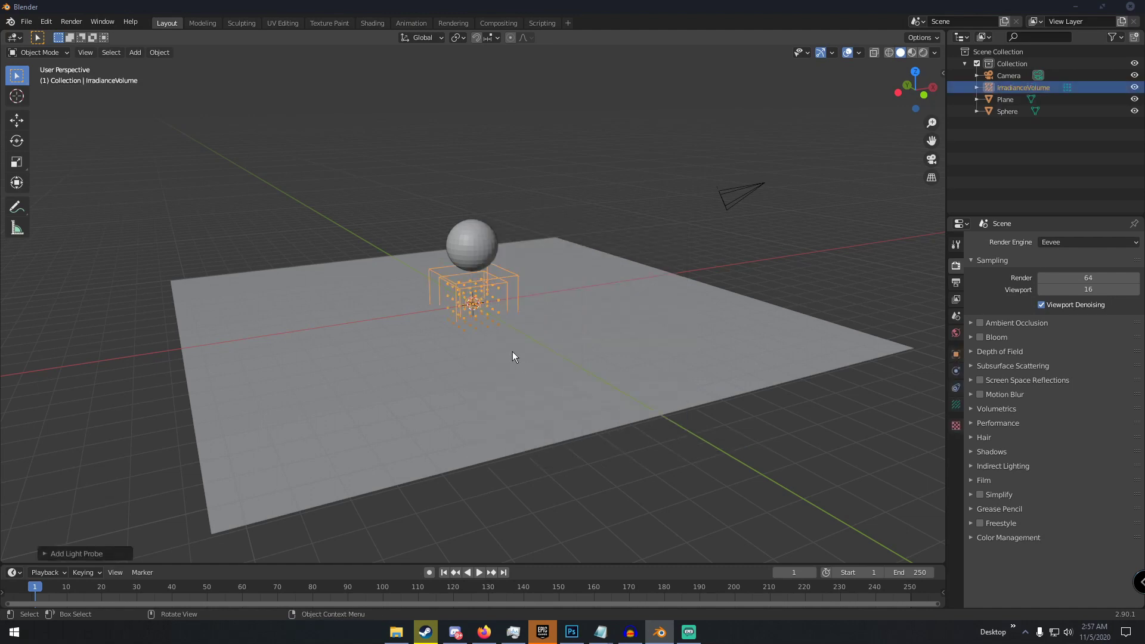
{"action": "key", "text": "s"}
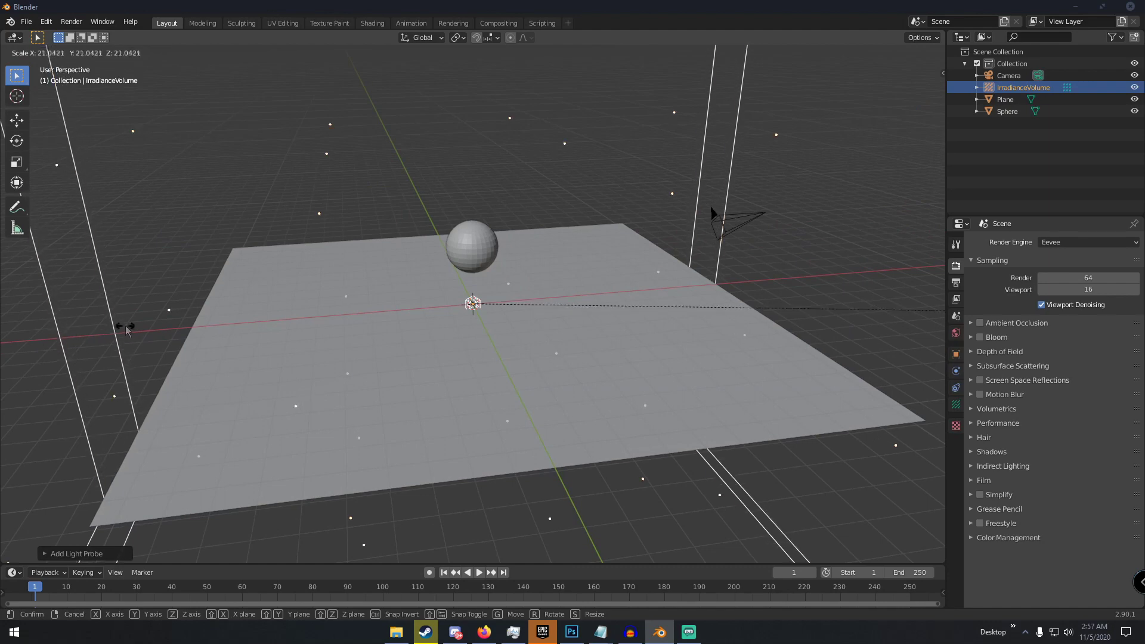
{"action": "left_click", "coordinate": [126, 328]}
{"action": "scroll", "coordinate": [287, 302], "scroll_direction": "down", "scroll_amount": 4}
{"action": "middle_click_drag", "start_coordinate": [291, 302], "coordinate": [371, 304]}
{"action": "key", "text": "s"}
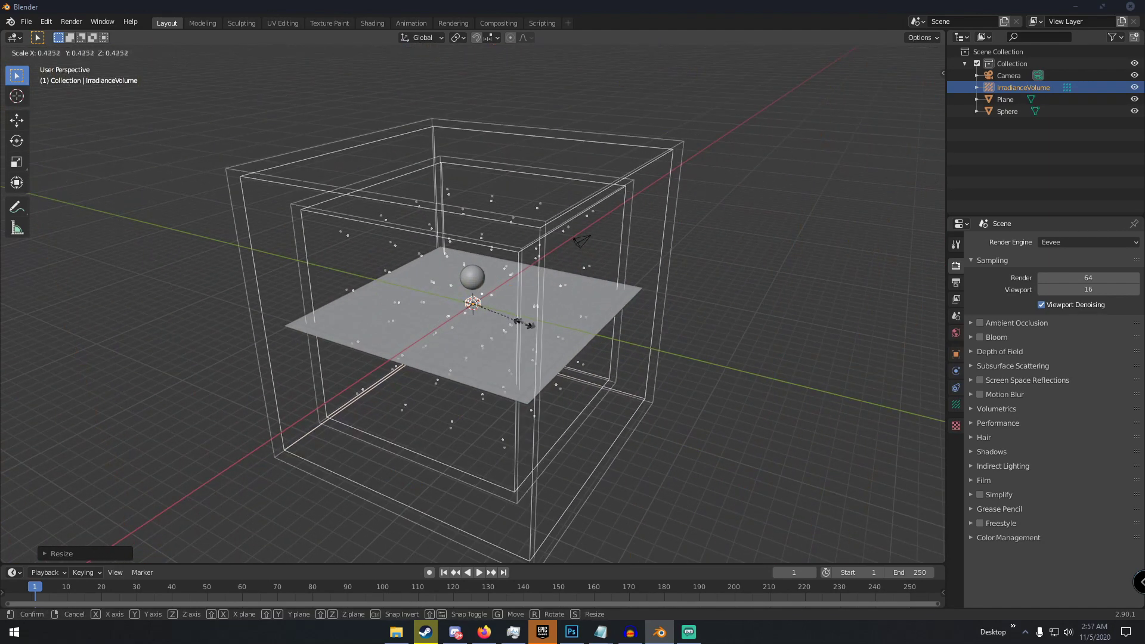
{"action": "left_click", "coordinate": [551, 324]}
{"action": "middle_click_drag", "start_coordinate": [551, 324], "coordinate": [495, 313]}
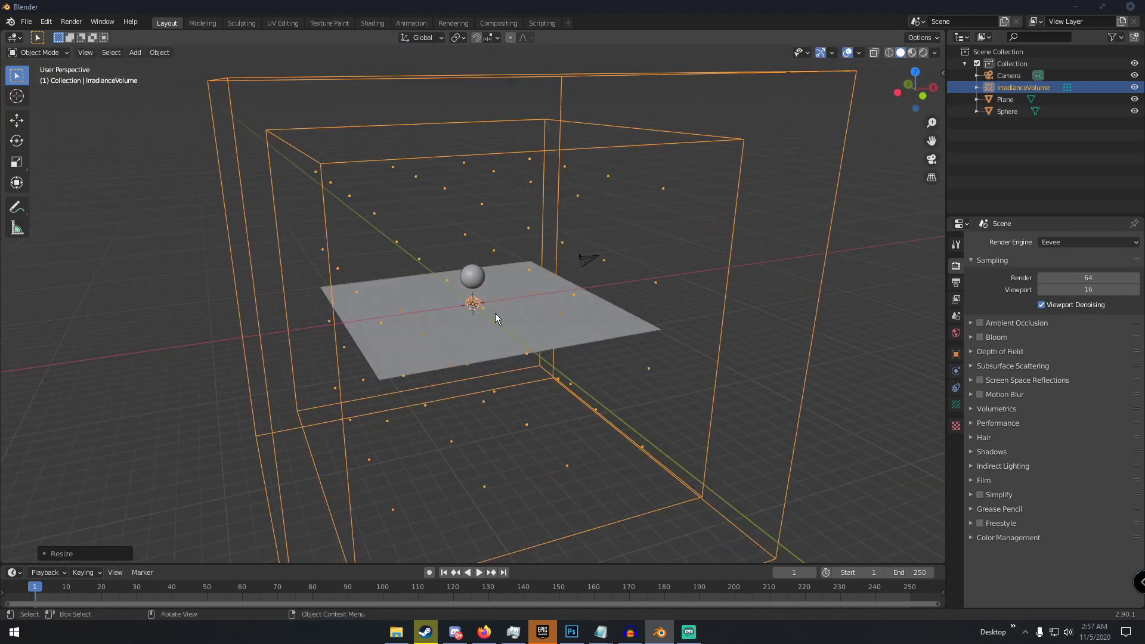
Set the irradiance volume's X, Y and Z resolution to 10 each.
{"action": "left_click", "coordinate": [955, 406]}
{"action": "left_click", "coordinate": [1083, 316]}
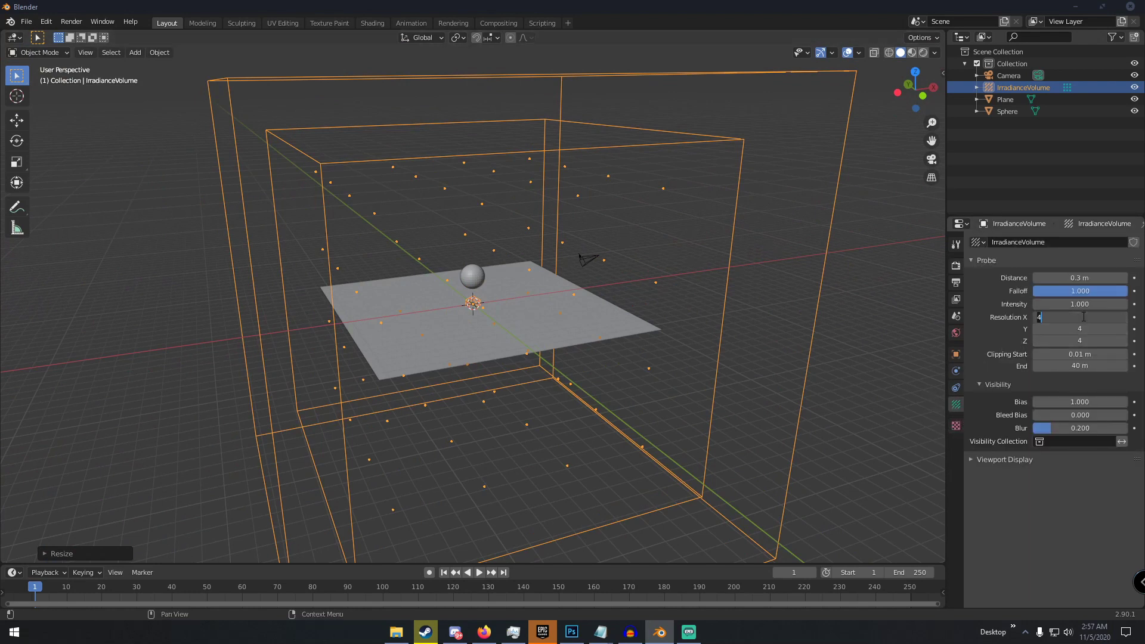
{"action": "type", "text": "10"}
{"action": "key", "text": "Return"}
{"action": "left_click", "coordinate": [1096, 328]}
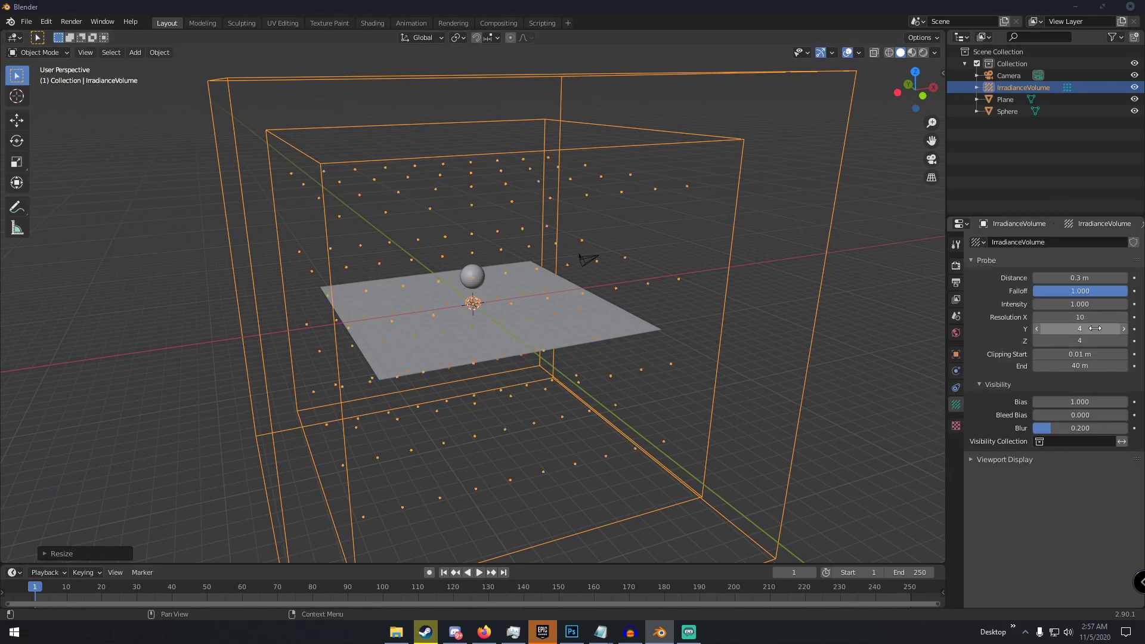
{"action": "type", "text": "10"}
{"action": "key", "text": "Return"}
{"action": "left_click", "coordinate": [1089, 337]}
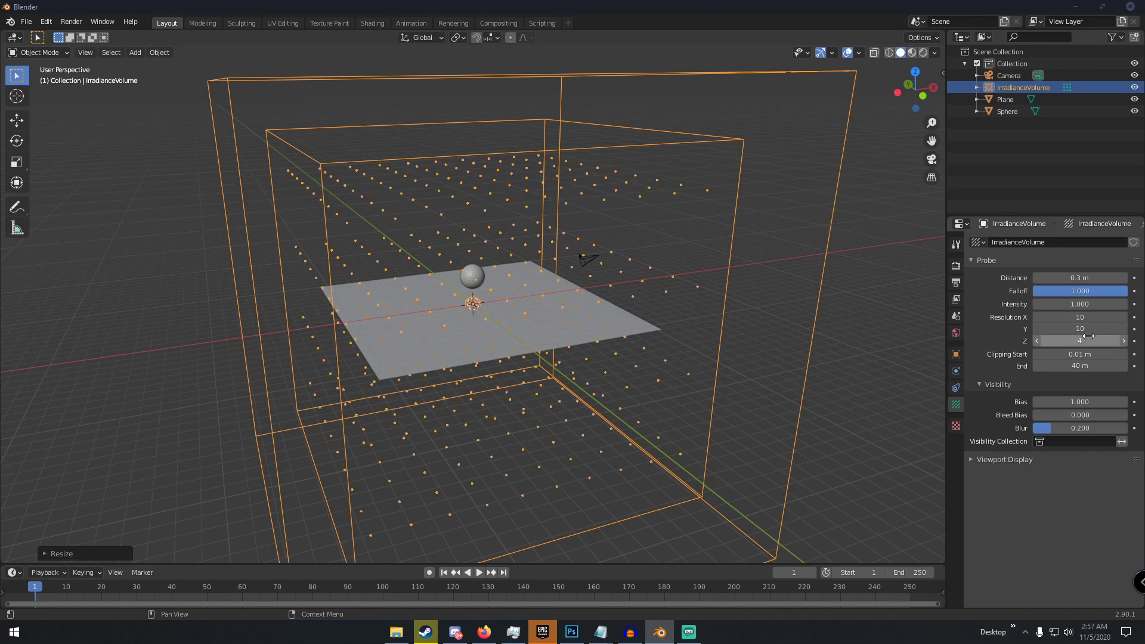
{"action": "type", "text": "10"}
{"action": "key", "text": "Return"}
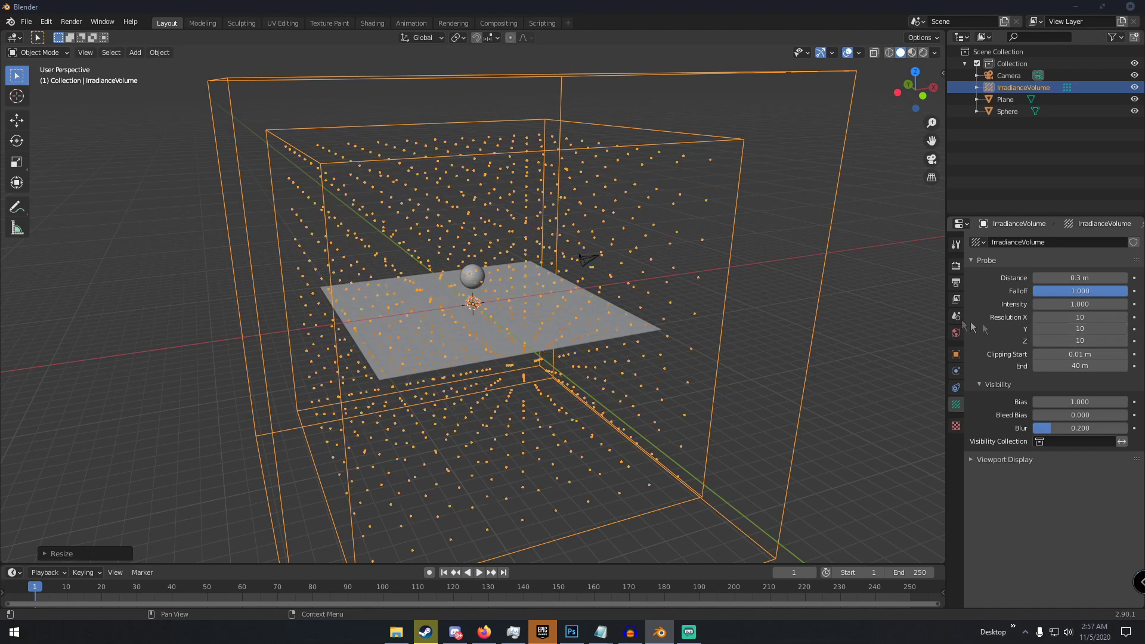
Enable Ambient Occlusion, Bloom and Screen Space Reflections in the Eevee render settings.
{"action": "left_click", "coordinate": [956, 266]}
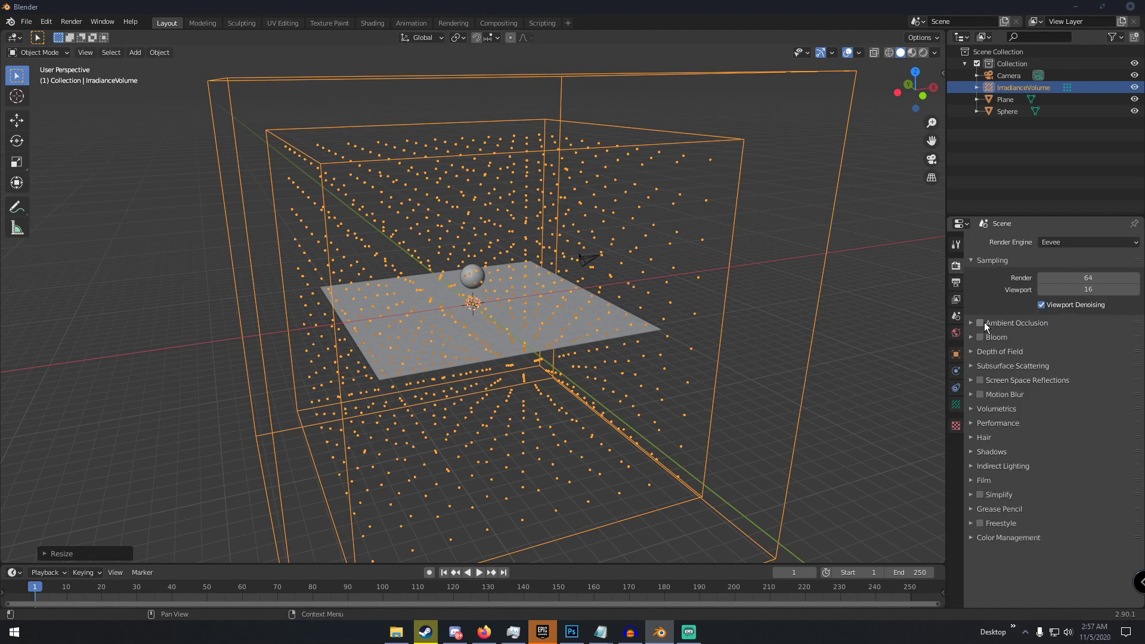
{"action": "left_click", "coordinate": [980, 380]}
{"action": "left_click", "coordinate": [1011, 382]}
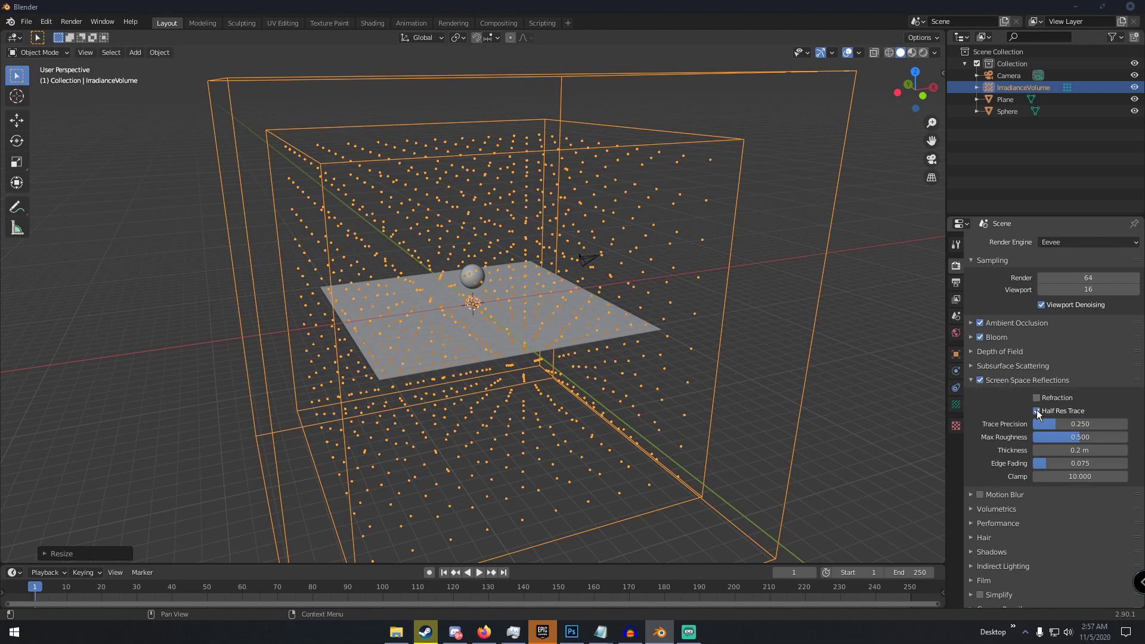
{"action": "left_click", "coordinate": [1019, 382]}
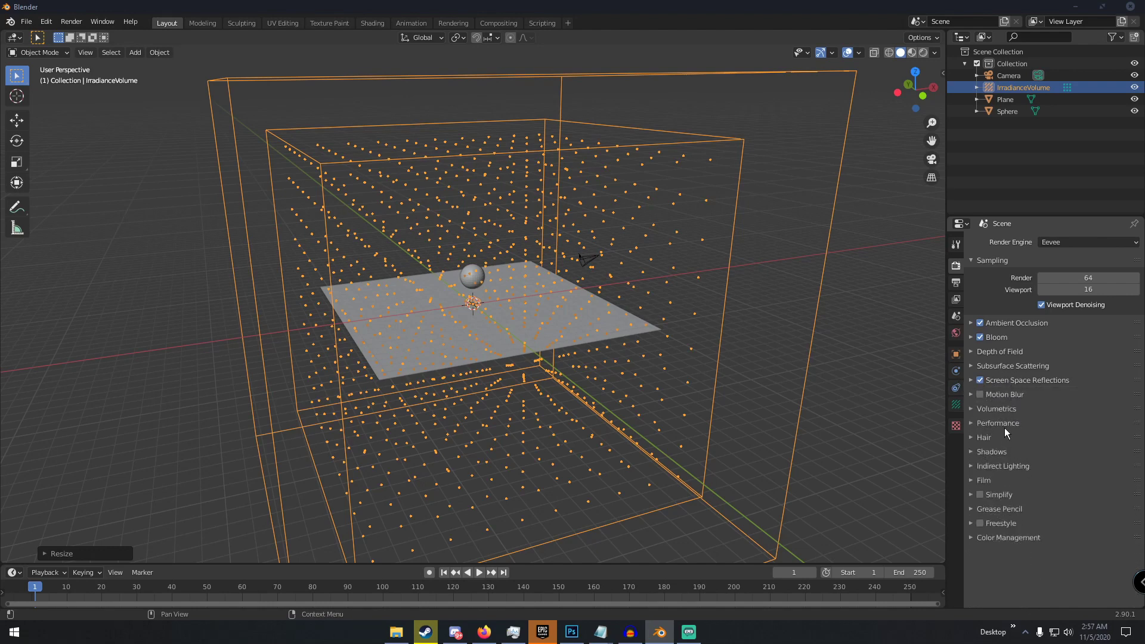
Bake the scene's indirect lighting and monitor the bake's progress.
{"action": "left_click", "coordinate": [1007, 466]}
{"action": "left_click", "coordinate": [1015, 482]}
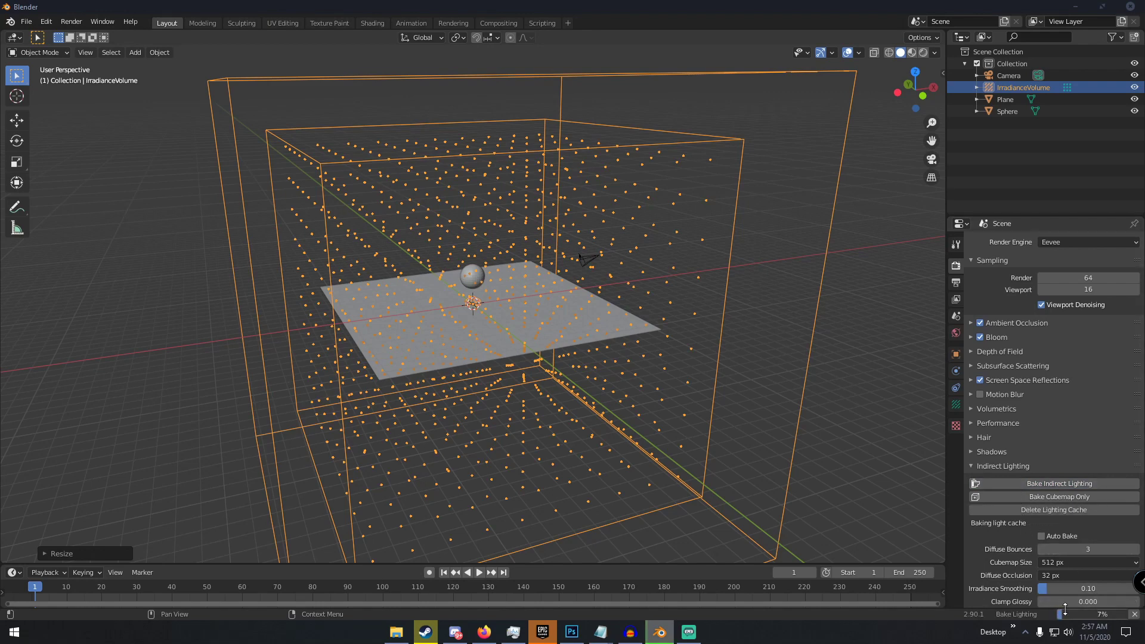
{"action": "mouse_move", "coordinate": [1090, 618]}
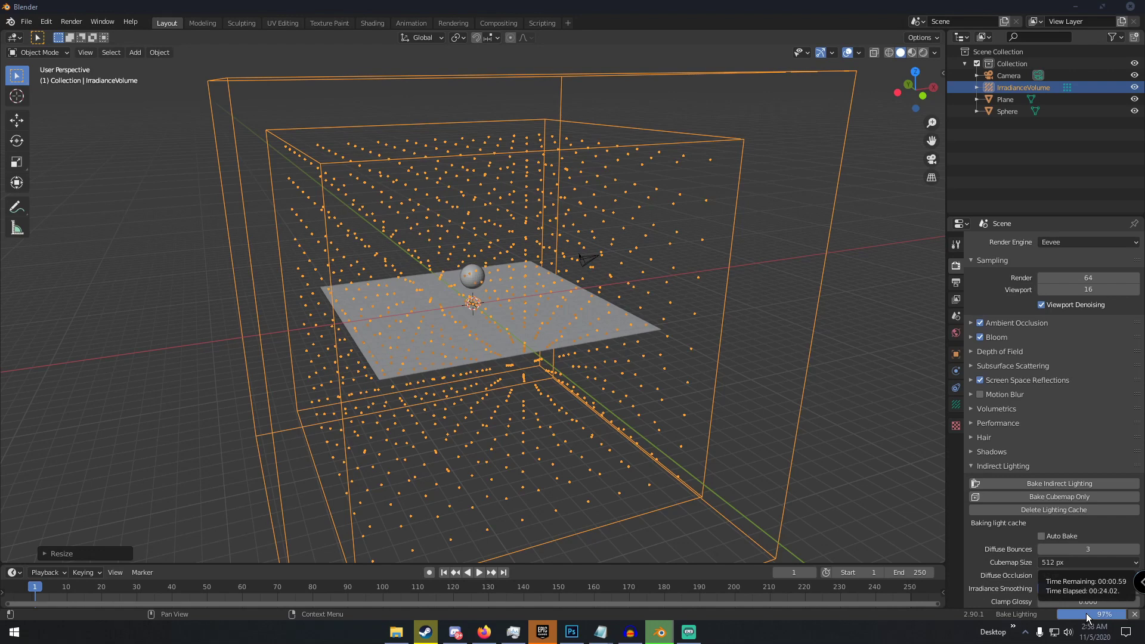
Switch the viewport to rendered shading and hide the viewport overlays.
{"action": "scroll", "coordinate": [775, 316], "scroll_direction": "up", "scroll_amount": 4}
{"action": "key", "text": "z"}
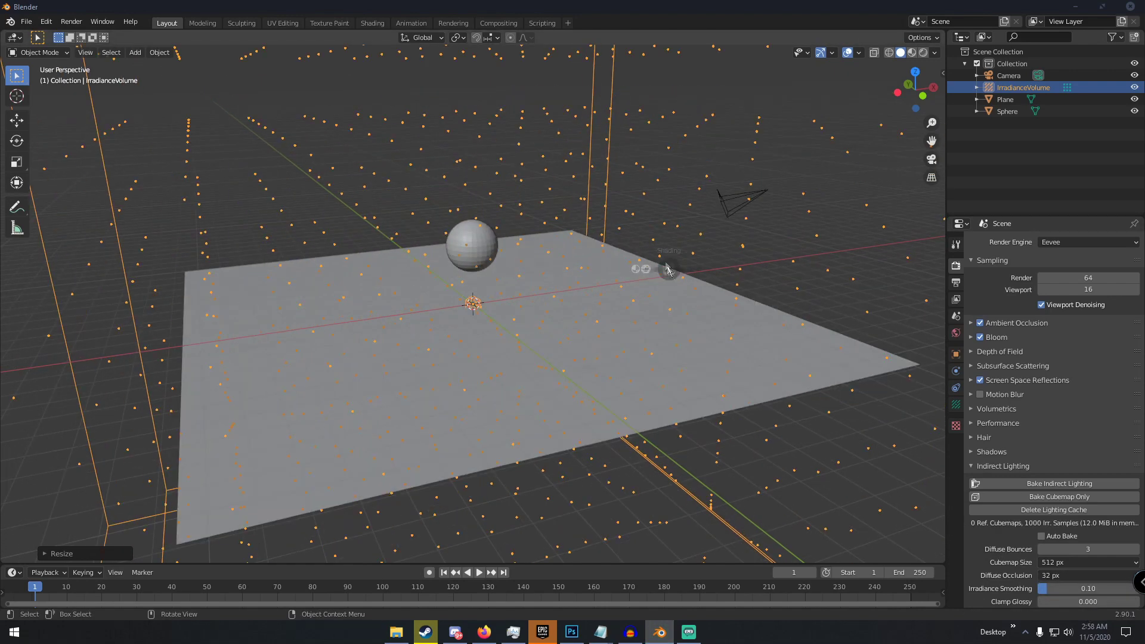
{"action": "left_click", "coordinate": [679, 185]}
{"action": "middle_click_drag", "start_coordinate": [706, 201], "coordinate": [726, 233]}
{"action": "left_click", "coordinate": [846, 54]}
Examine the baked light that the emissive sphere casts on the floor plane from several distances and angles.
{"action": "scroll", "coordinate": [728, 226], "scroll_direction": "up", "scroll_amount": 4}
{"action": "scroll", "coordinate": [653, 219], "scroll_direction": "down", "scroll_amount": 5}
{"action": "scroll", "coordinate": [726, 233], "scroll_direction": "up", "scroll_amount": 4}
{"action": "scroll", "coordinate": [665, 251], "scroll_direction": "up", "scroll_amount": 3}
{"action": "scroll", "coordinate": [720, 260], "scroll_direction": "down", "scroll_amount": 5}
{"action": "middle_click_drag", "start_coordinate": [665, 252], "coordinate": [559, 264]}
{"action": "scroll", "coordinate": [659, 259], "scroll_direction": "down", "scroll_amount": 5}
{"action": "scroll", "coordinate": [629, 281], "scroll_direction": "up", "scroll_amount": 3}
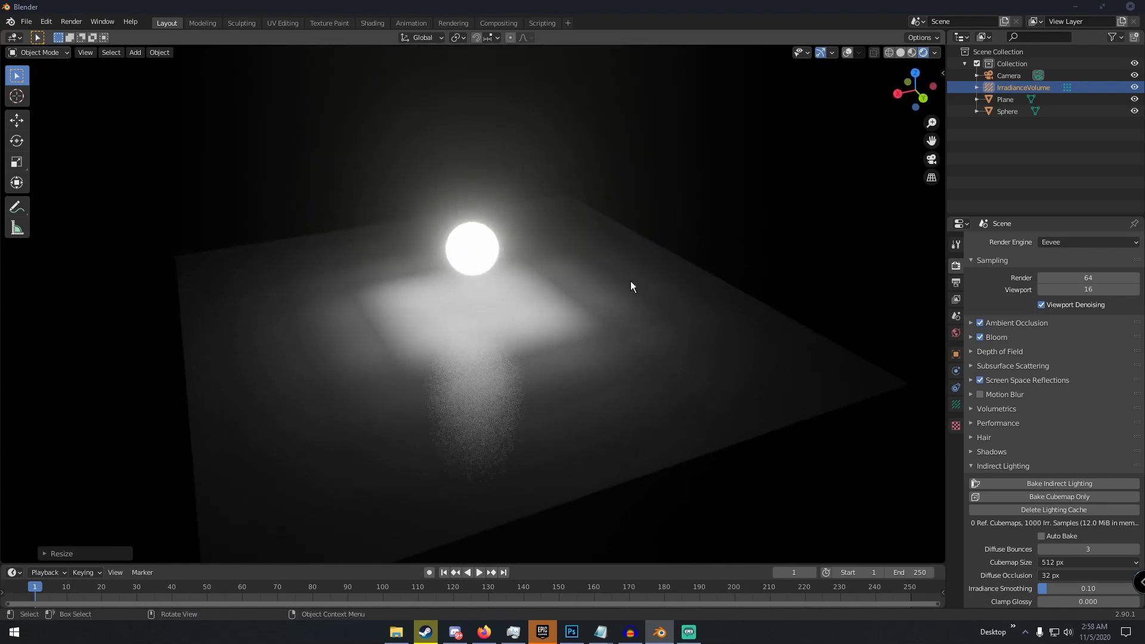
Return the viewport to solid shading and show the overlays again.
{"action": "key", "text": "z"}
{"action": "left_click", "coordinate": [733, 274]}
{"action": "left_click", "coordinate": [847, 53]}
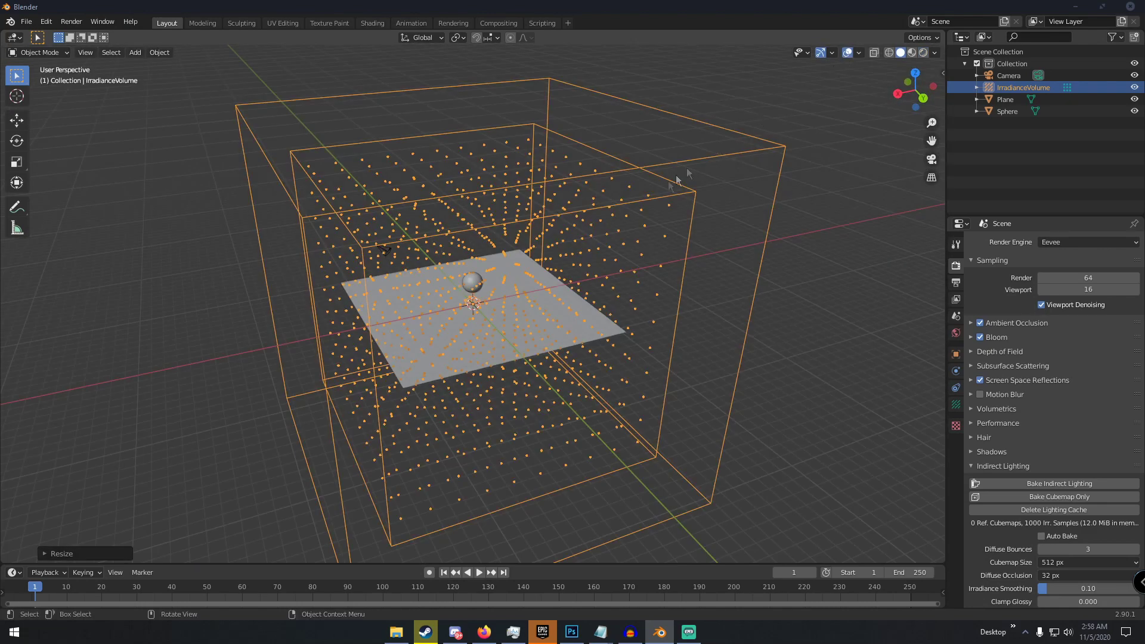
Set the irradiance volume's X, Y and Z resolution to 25 each.
{"action": "scroll", "coordinate": [677, 178], "scroll_direction": "up", "scroll_amount": 5}
{"action": "left_click", "coordinate": [956, 404]}
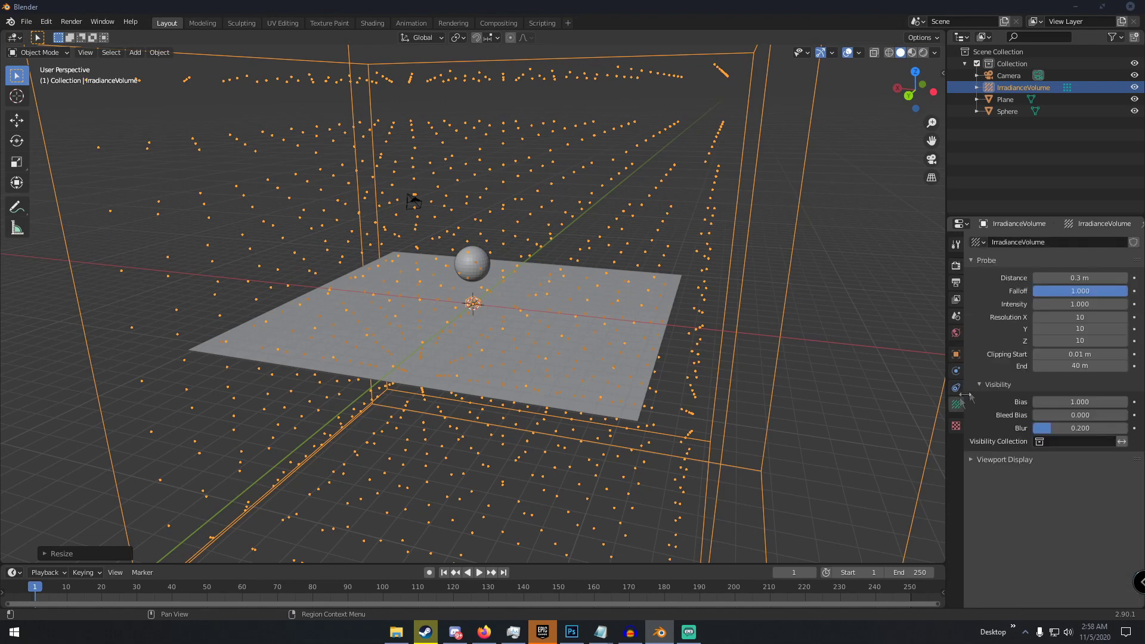
{"action": "left_click", "coordinate": [1065, 318]}
{"action": "key", "text": "Return"}
{"action": "left_click", "coordinate": [1086, 318]}
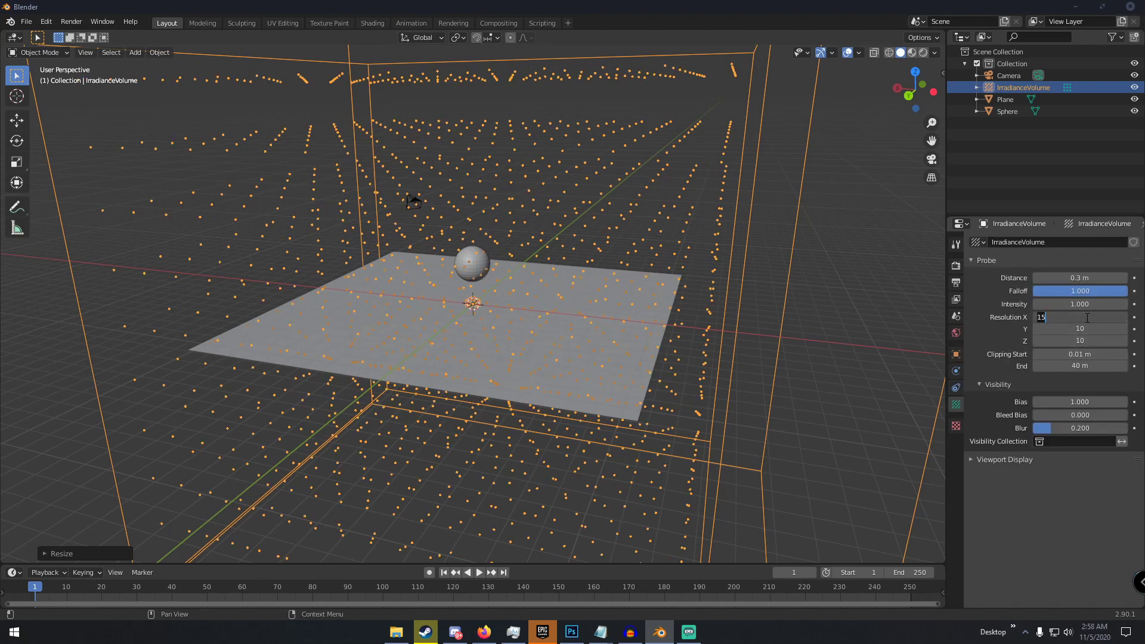
{"action": "type", "text": "25"}
{"action": "key", "text": "Return"}
{"action": "left_click", "coordinate": [1075, 329]}
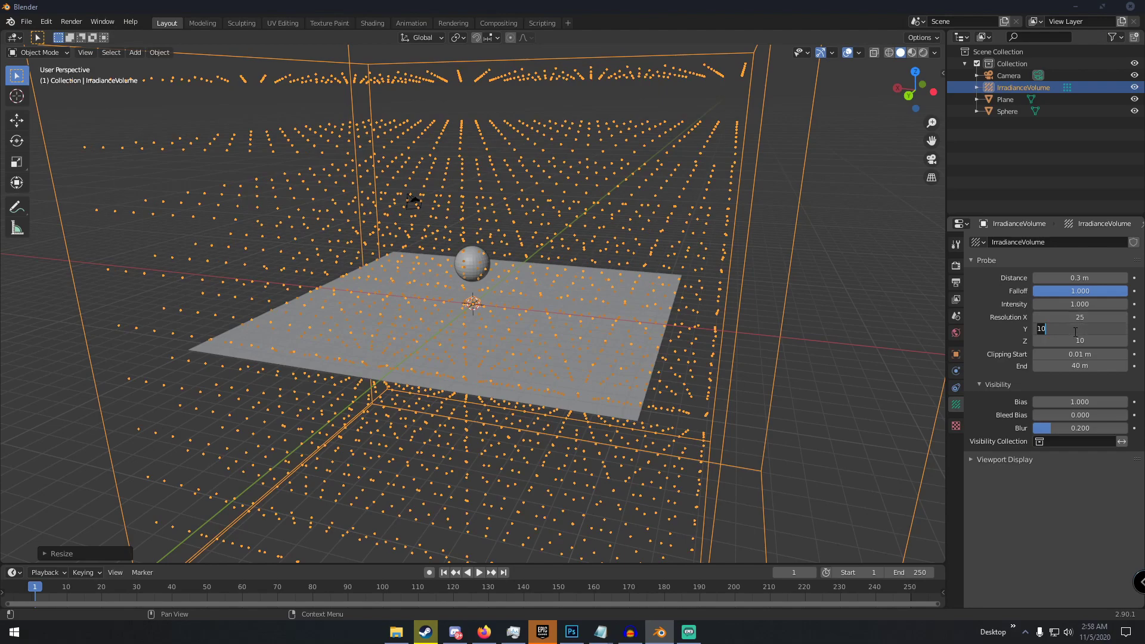
{"action": "type", "text": "25"}
{"action": "key", "text": "Return"}
{"action": "left_click", "coordinate": [1069, 339]}
{"action": "type", "text": "25"}
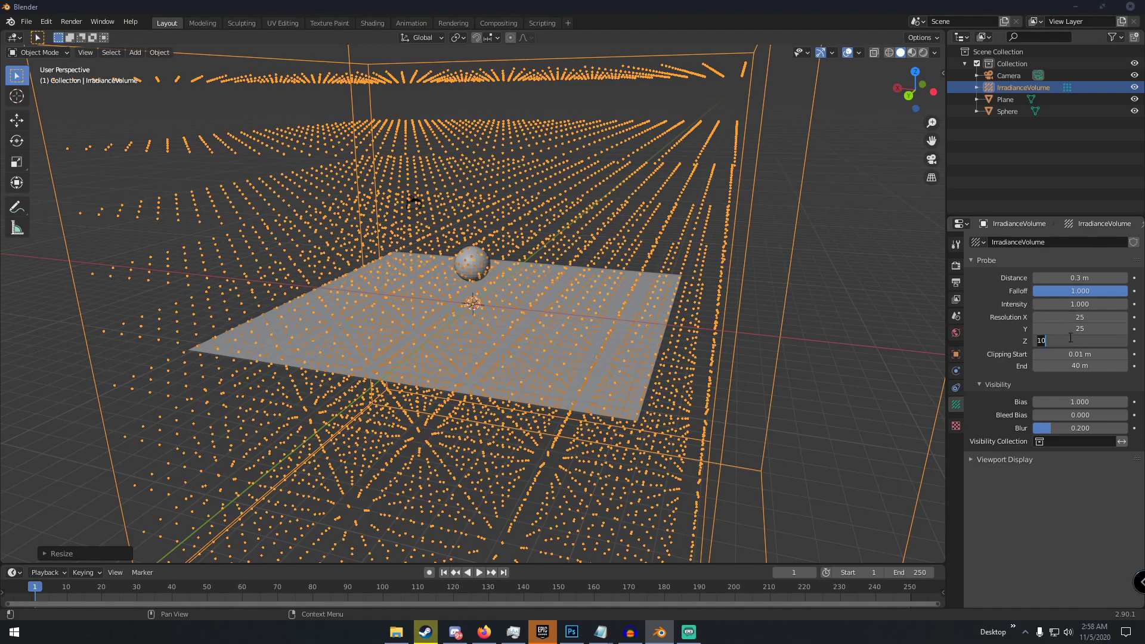
{"action": "key", "text": "Return"}
Inspect the denser probe grid around the sphere and floor plane, and bake the scene's indirect lighting again.
{"action": "scroll", "coordinate": [633, 319], "scroll_direction": "up", "scroll_amount": 10}
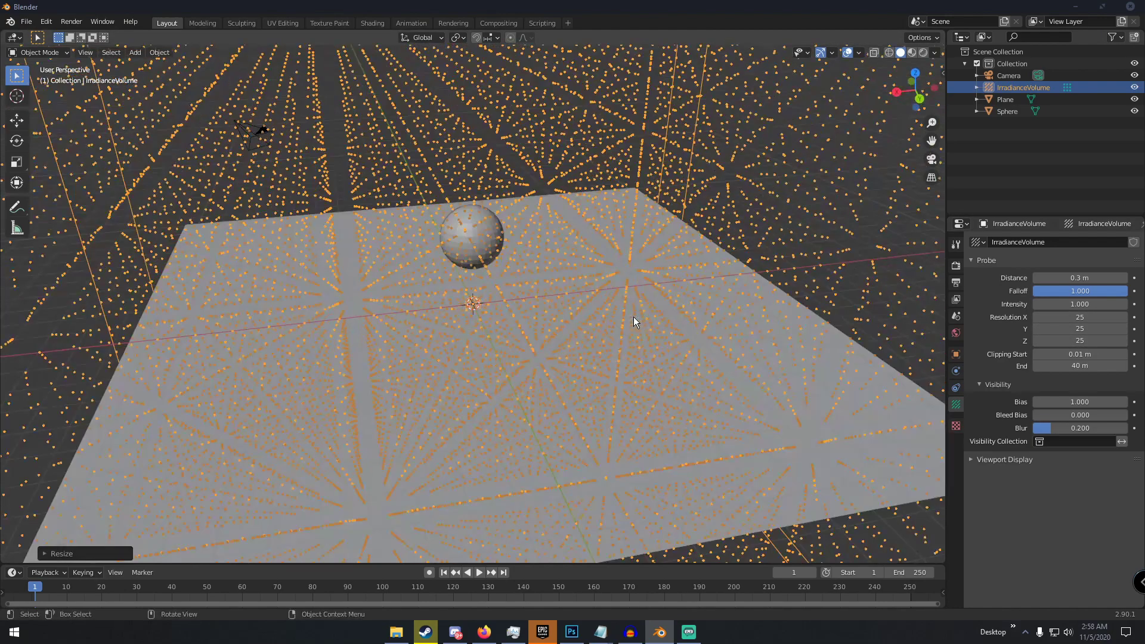
{"action": "scroll", "coordinate": [632, 317], "scroll_direction": "down", "scroll_amount": 3}
{"action": "middle_click_drag", "start_coordinate": [632, 317], "coordinate": [599, 306]}
{"action": "scroll", "coordinate": [614, 366], "scroll_direction": "up", "scroll_amount": 2}
{"action": "scroll", "coordinate": [614, 366], "scroll_direction": "down", "scroll_amount": 4}
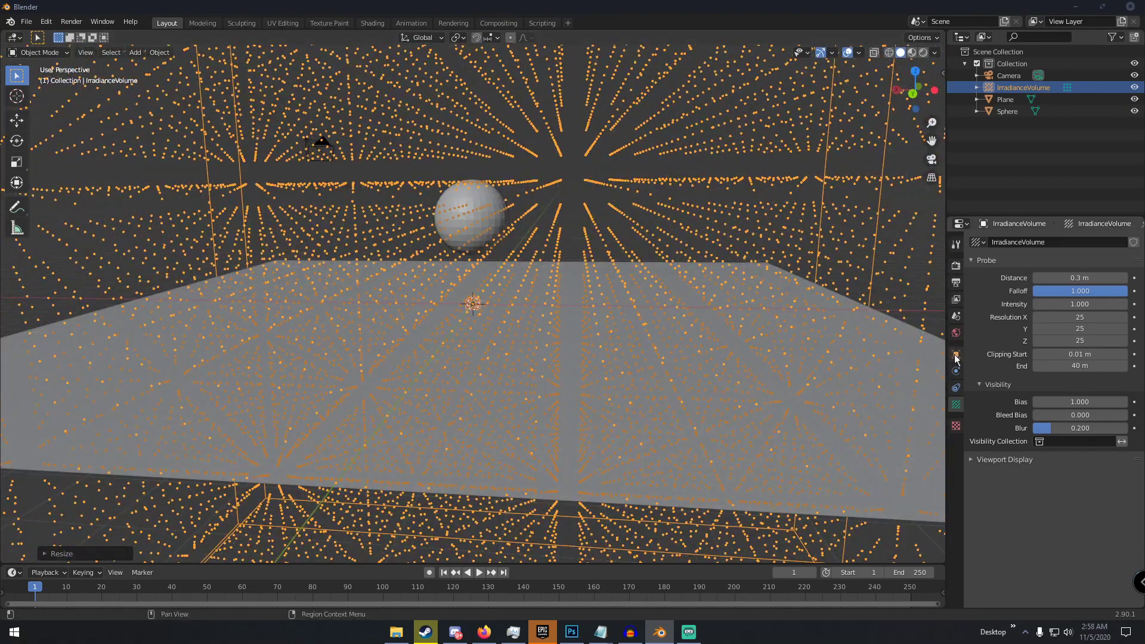
{"action": "left_click", "coordinate": [956, 266]}
{"action": "left_click", "coordinate": [1053, 485]}
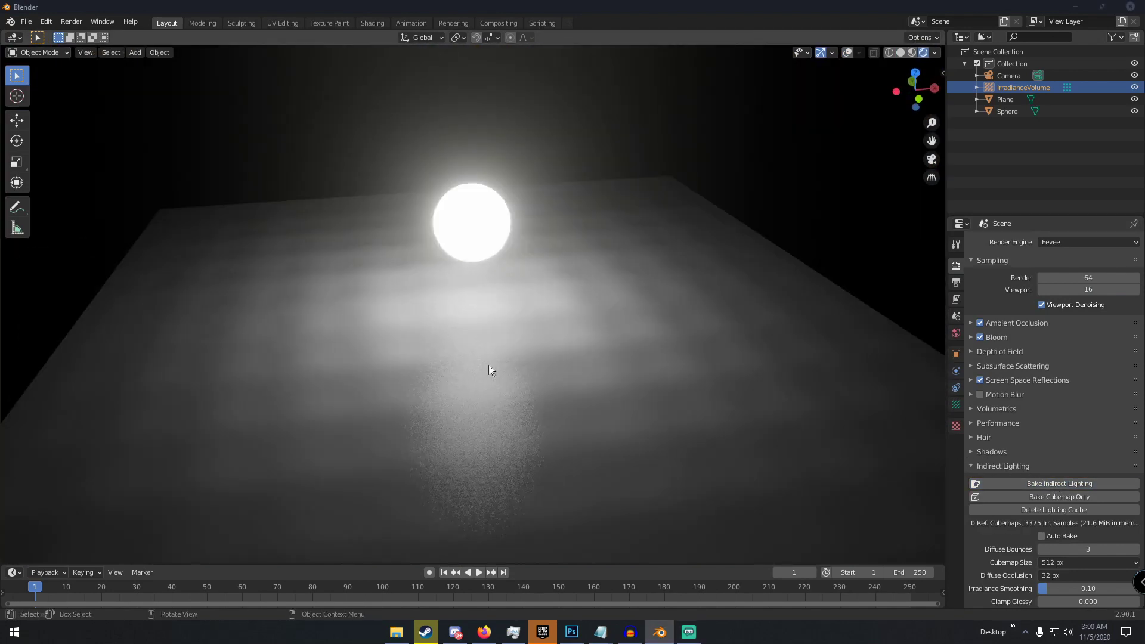
Examine the rebaked light on the floor plane from several angles and check the Irradiance Smoothing setting.
{"action": "middle_click_drag", "start_coordinate": [488, 365], "coordinate": [537, 412]}
{"action": "scroll", "coordinate": [523, 386], "scroll_direction": "down", "scroll_amount": 3}
{"action": "scroll", "coordinate": [537, 413], "scroll_direction": "up", "scroll_amount": 3}
{"action": "scroll", "coordinate": [479, 369], "scroll_direction": "up", "scroll_amount": 2}
{"action": "scroll", "coordinate": [561, 285], "scroll_direction": "down", "scroll_amount": 3}
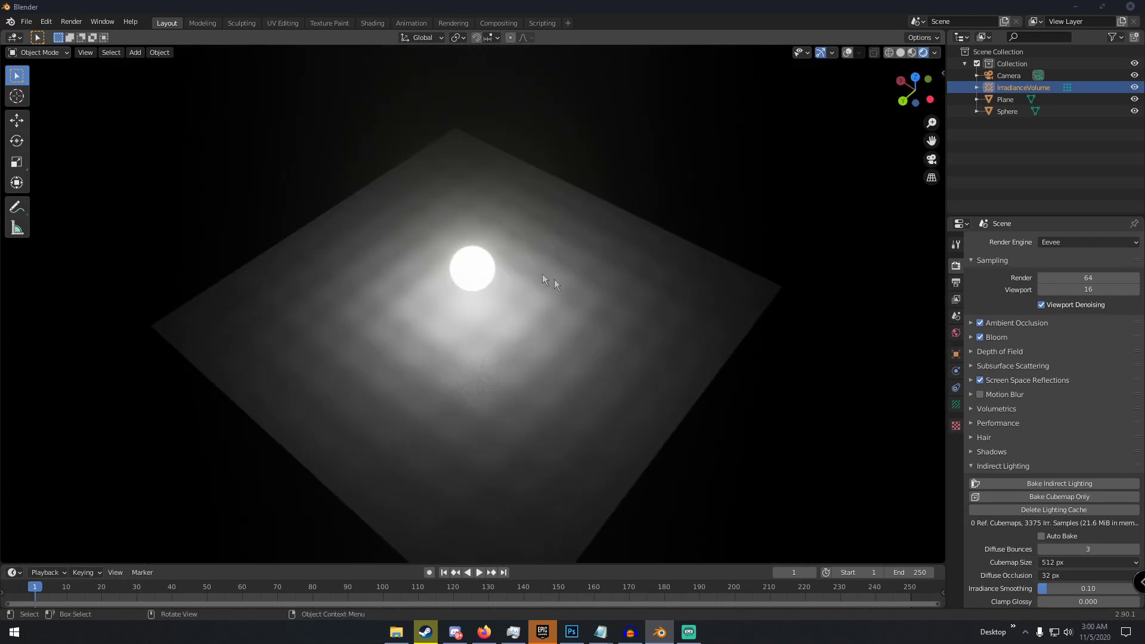
{"action": "middle_click_drag", "start_coordinate": [511, 335], "coordinate": [559, 325]}
{"action": "scroll", "coordinate": [458, 365], "scroll_direction": "up", "scroll_amount": 4}
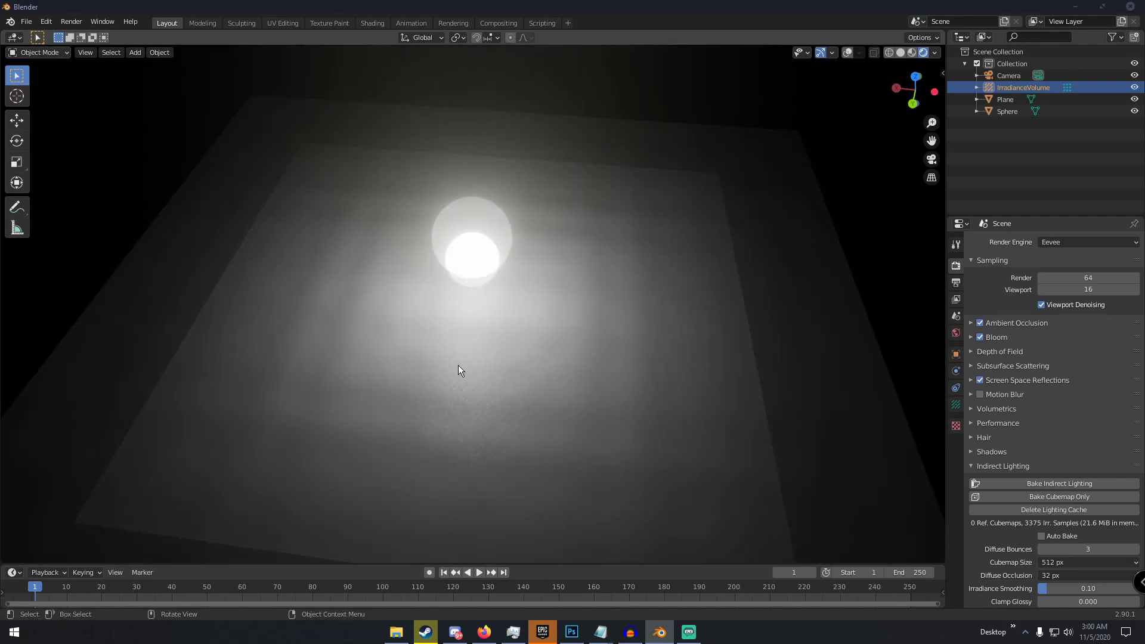
{"action": "middle_click_drag", "start_coordinate": [460, 364], "coordinate": [493, 351]}
{"action": "scroll", "coordinate": [1010, 513], "scroll_direction": "down", "scroll_amount": 2}
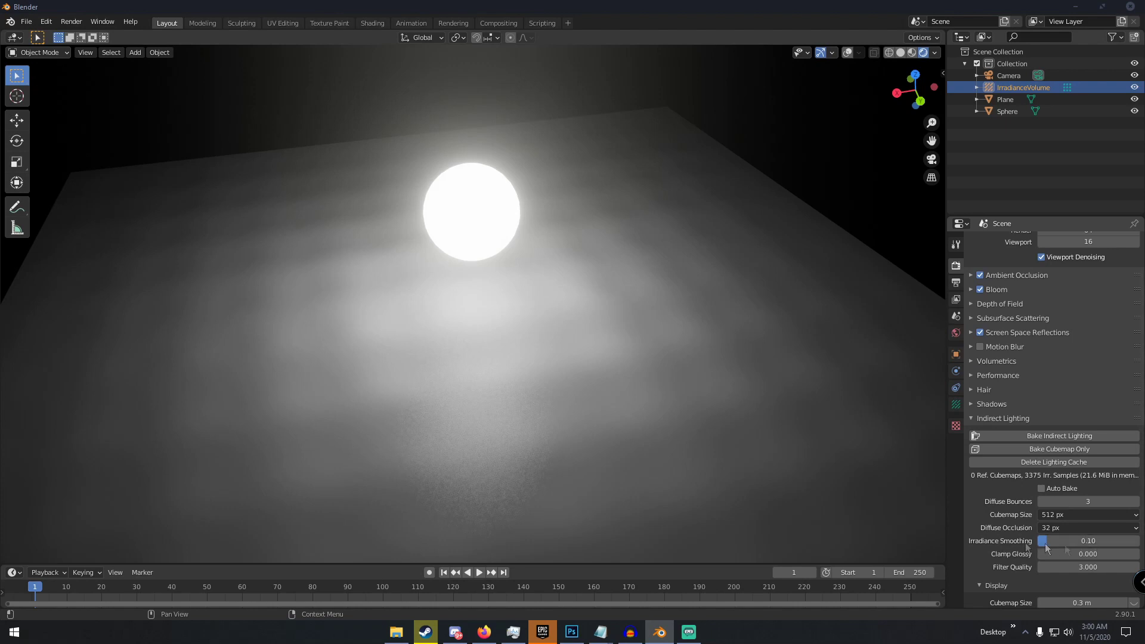
{"action": "middle_click_drag", "start_coordinate": [865, 494], "coordinate": [768, 391]}
{"action": "middle_click_drag", "start_coordinate": [703, 308], "coordinate": [604, 379]}
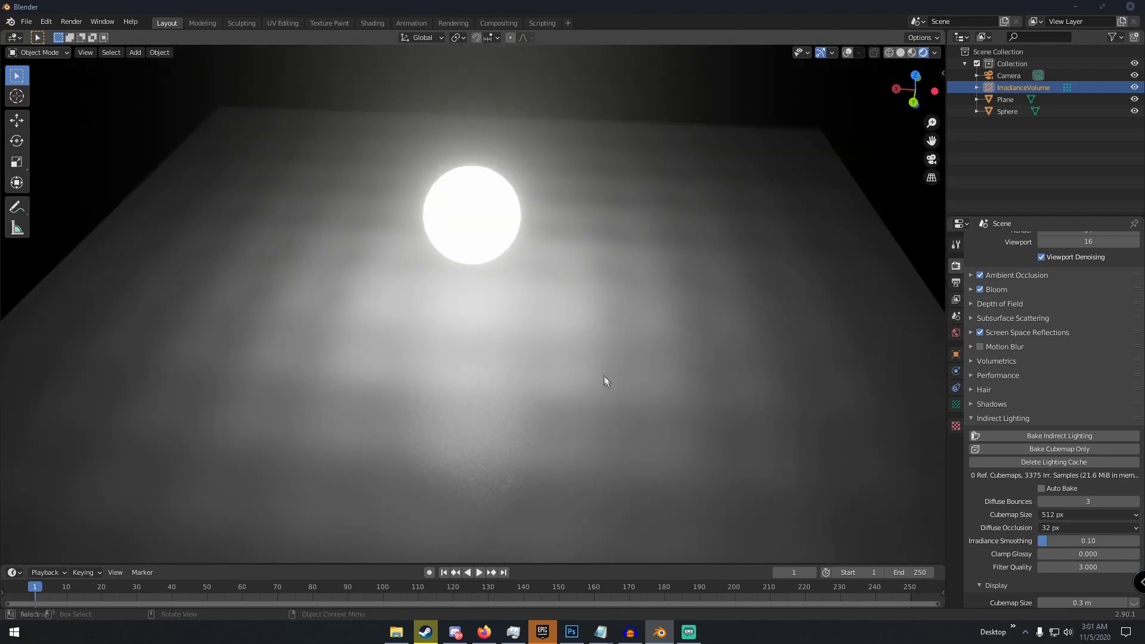
{"action": "scroll", "coordinate": [595, 356], "scroll_direction": "down", "scroll_amount": 3}
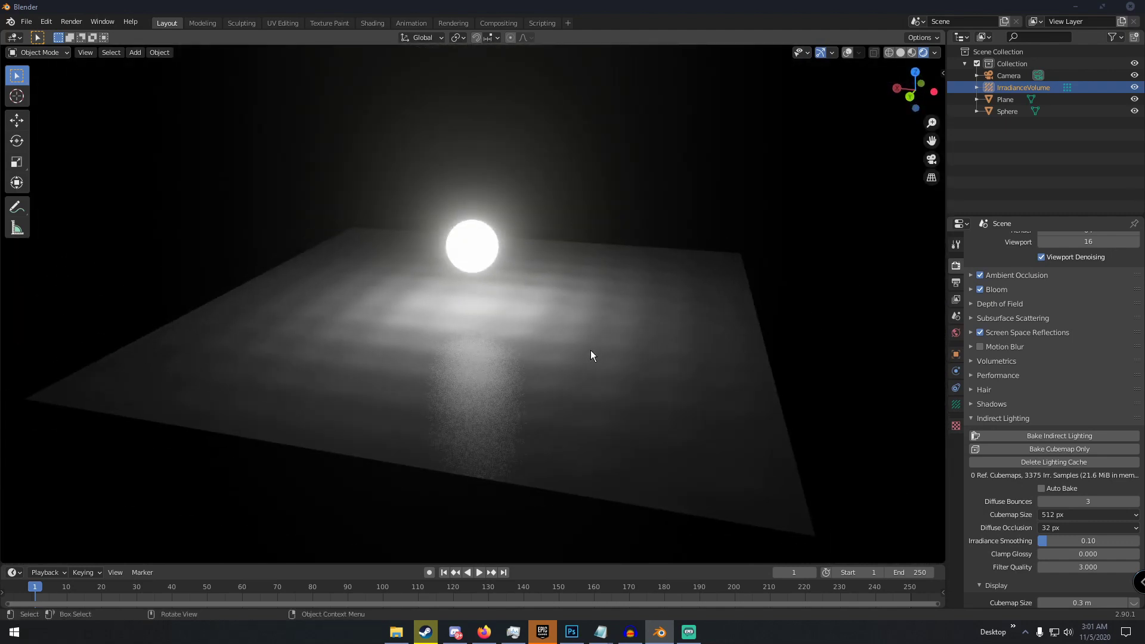